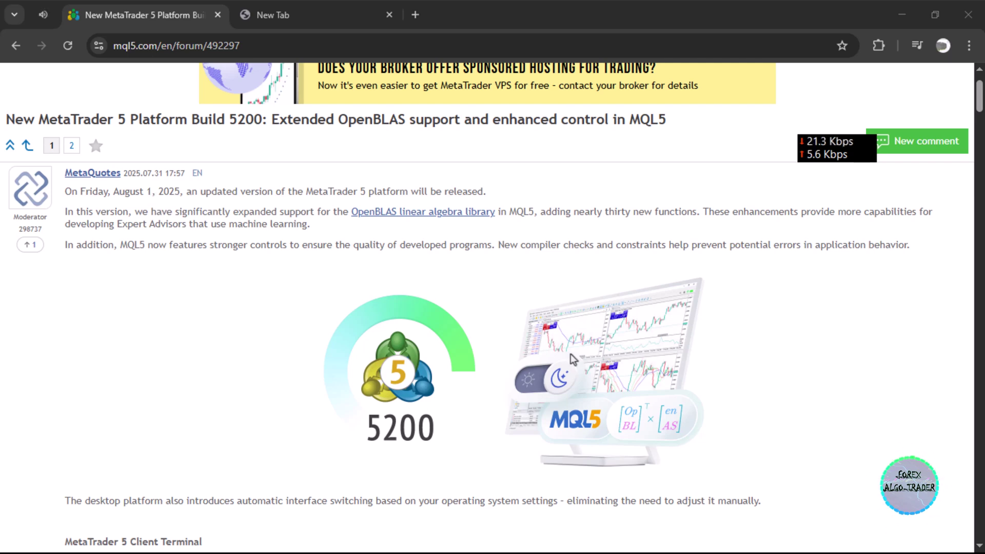
Step: Read the MetaTrader 5 build 5200 release notes, covering the color theme option, new OpenBLAS methods, and stricter MQL5 compiler rules
scroll(571, 354, down, 5)
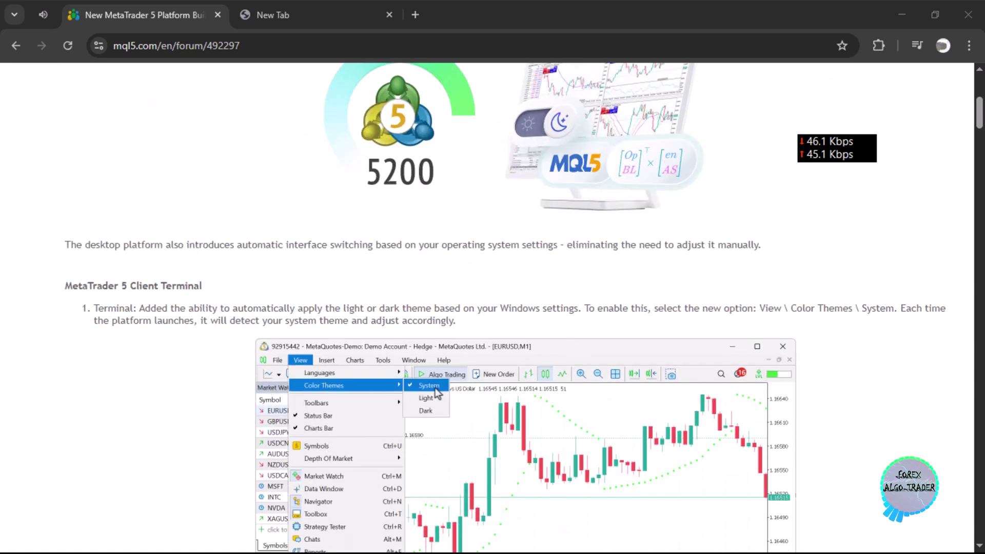
scroll(444, 385, down, 2)
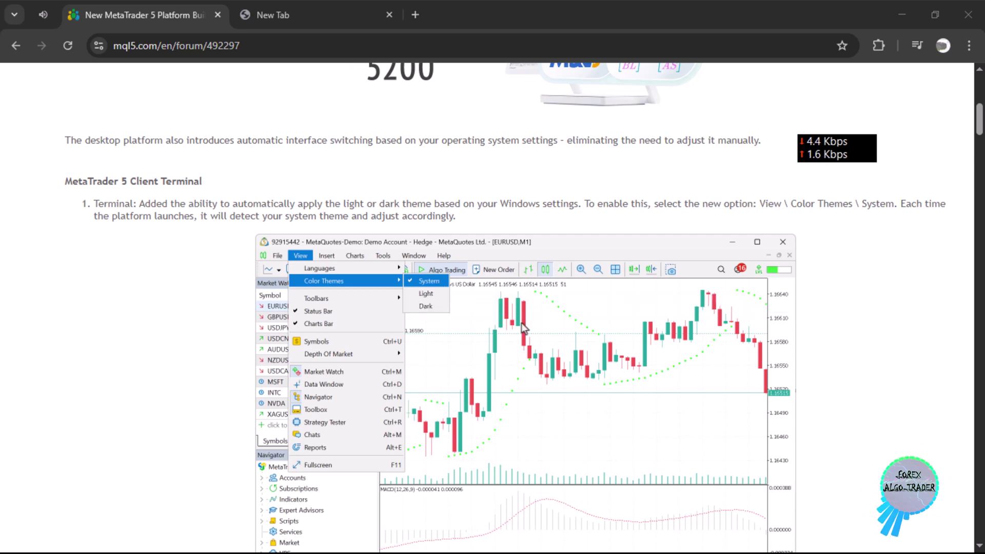
scroll(556, 353, down, 3)
scroll(555, 348, down, 3)
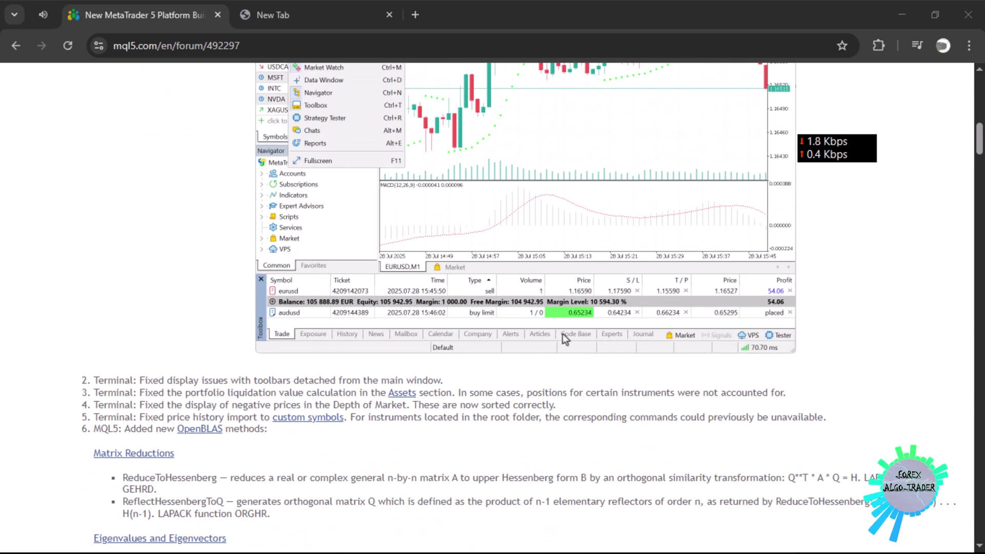
scroll(562, 333, down, 3)
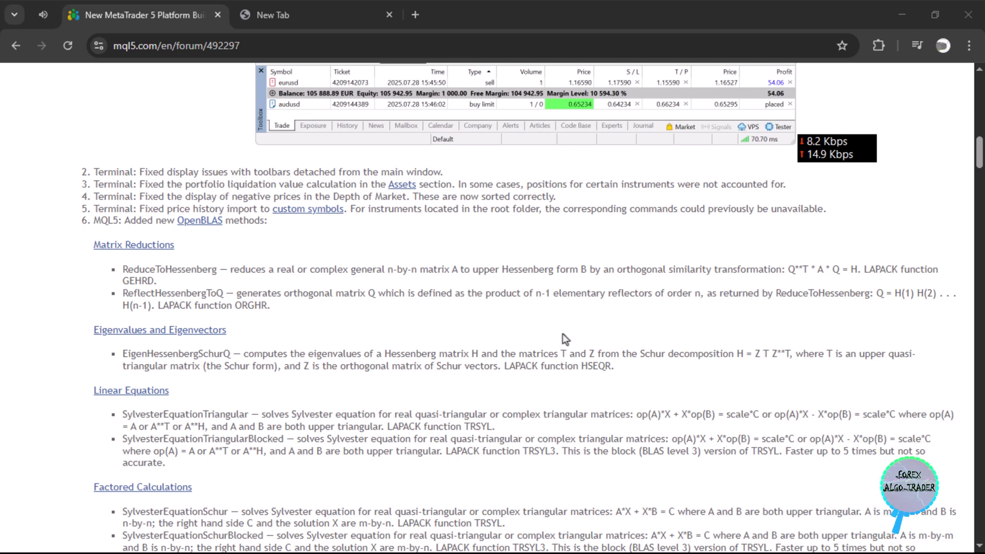
scroll(562, 334, down, 3)
scroll(565, 328, down, 5)
scroll(569, 322, down, 5)
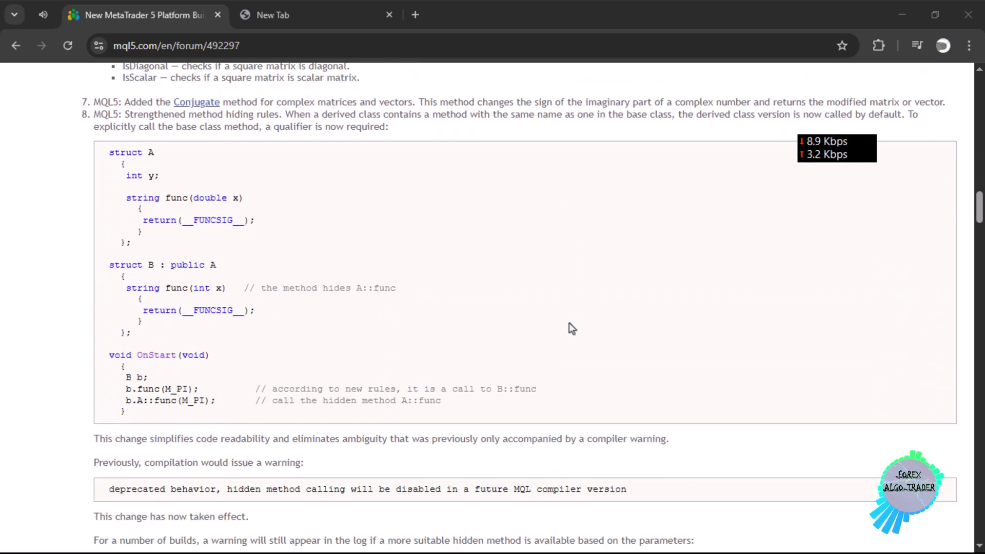
scroll(519, 300, up, 5)
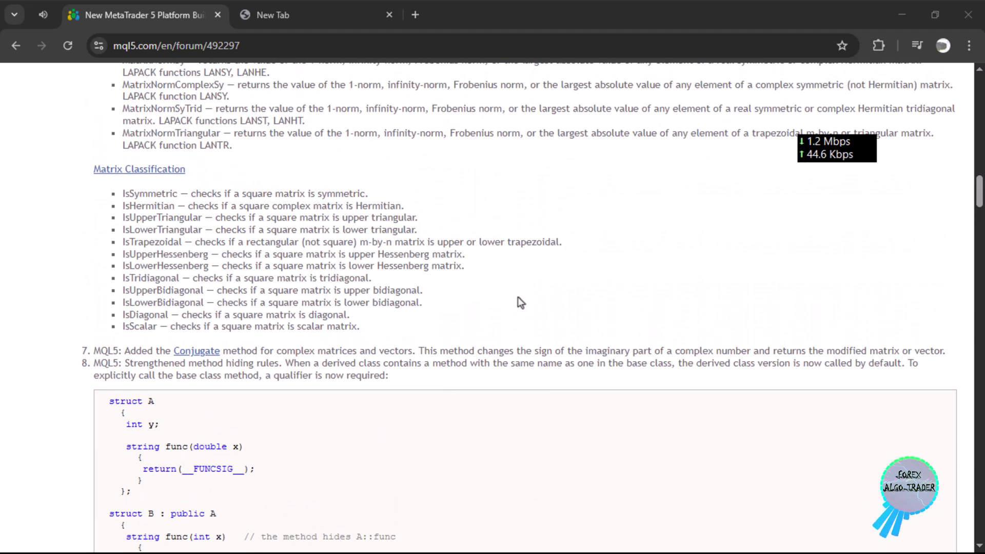
scroll(521, 303, down, 5)
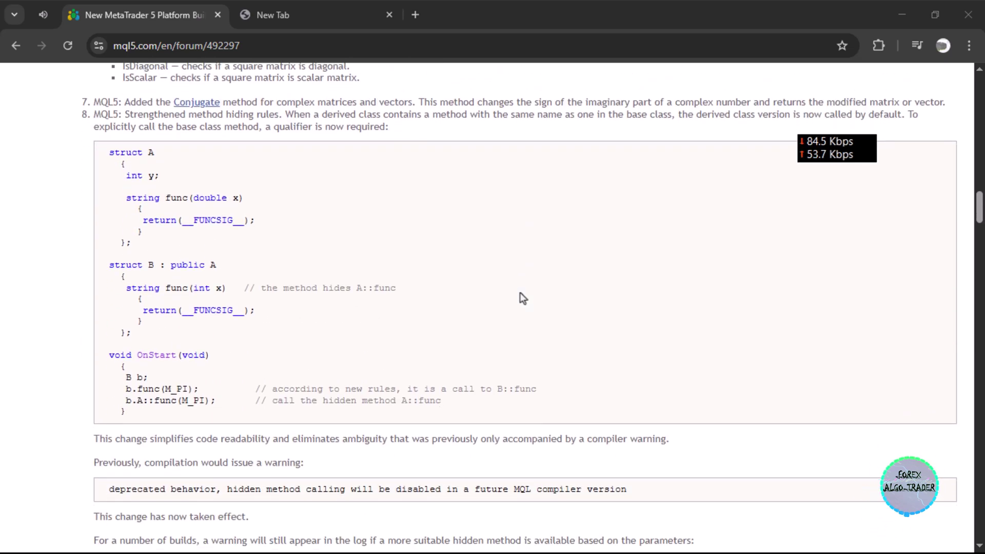
scroll(522, 297, up, 7)
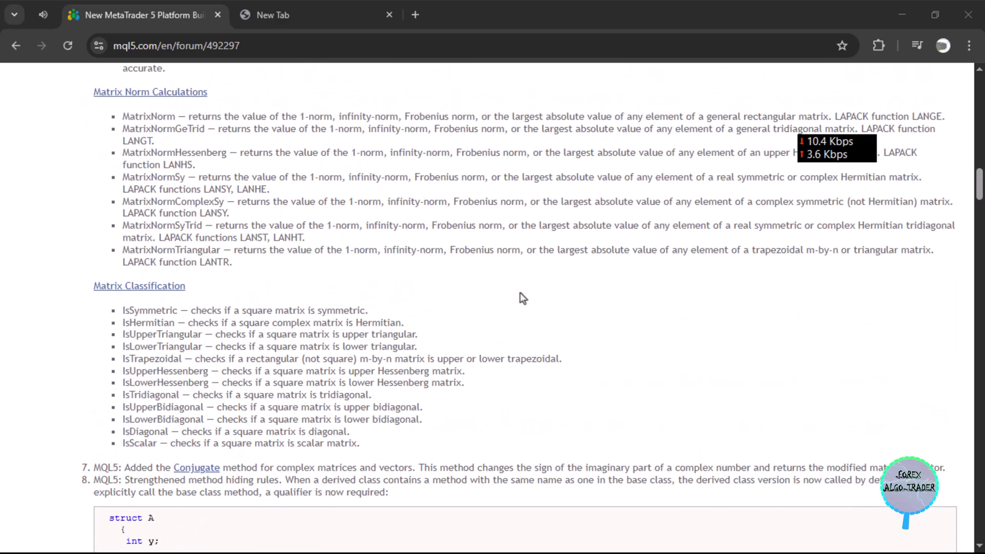
scroll(522, 297, down, 18)
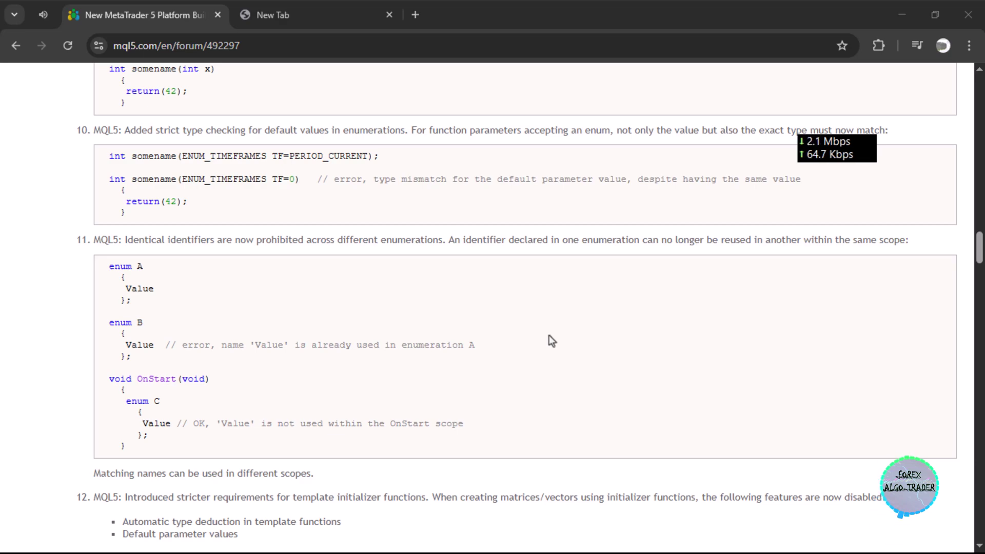
scroll(551, 341, up, 15)
scroll(552, 340, up, 1)
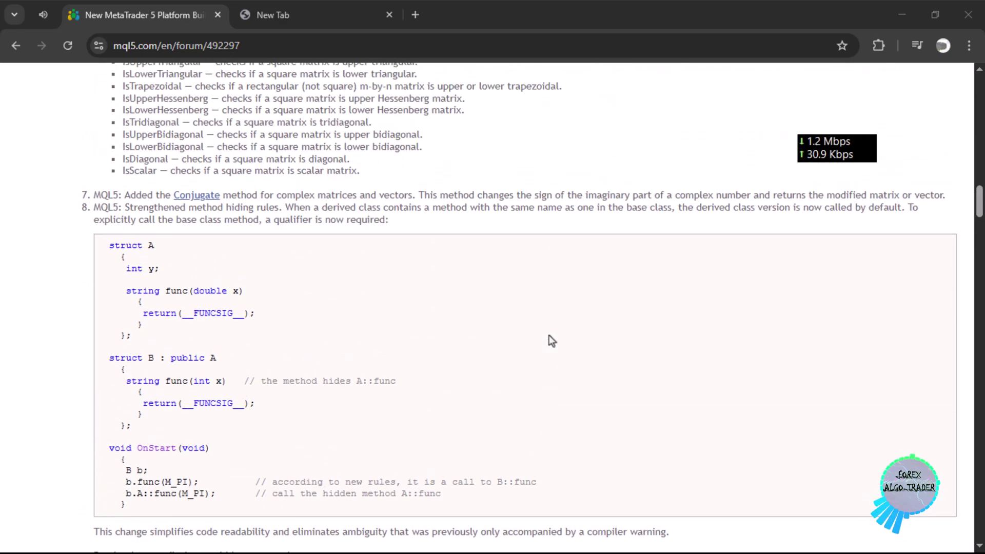
scroll(549, 335, up, 1)
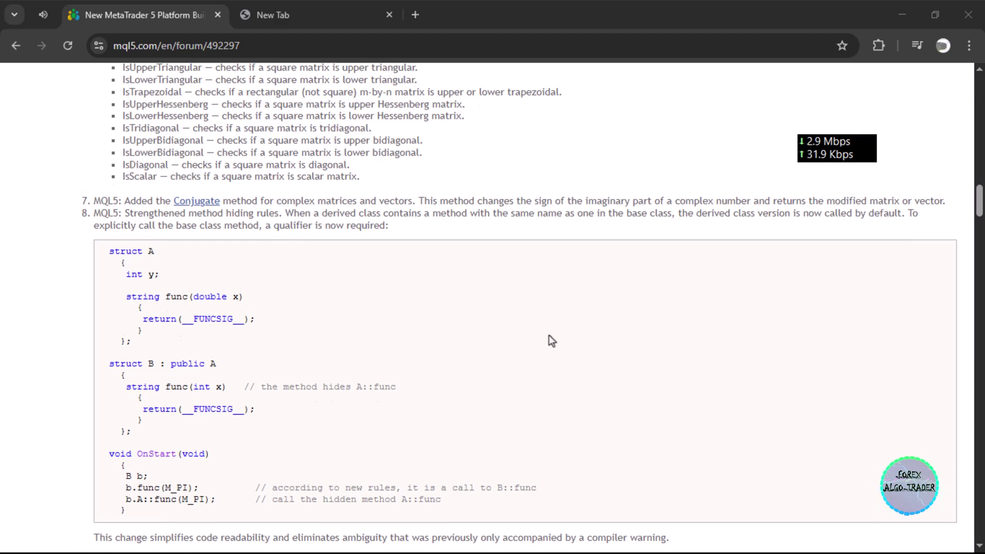
scroll(549, 336, up, 20)
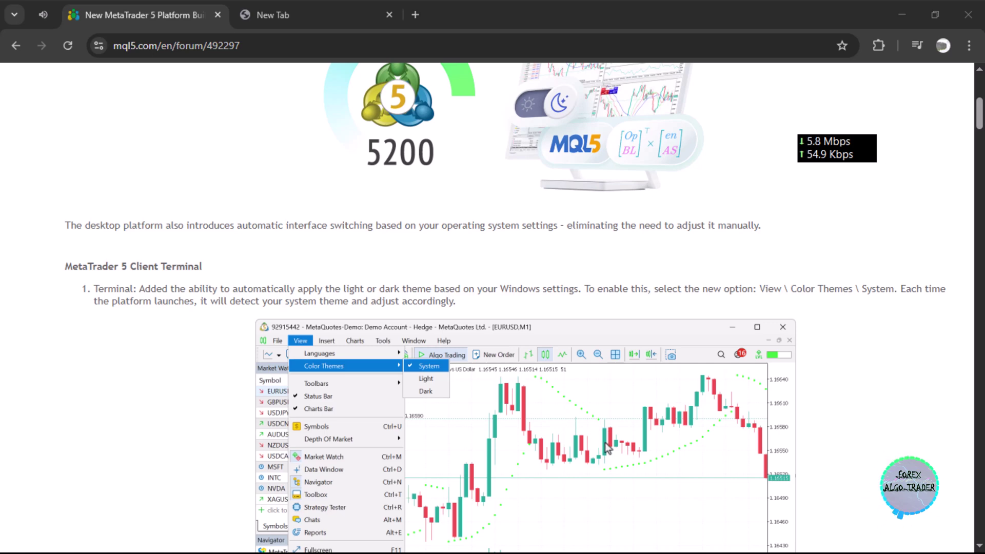
Step: Switch to the MetaTrader 5 terminal and view the XAUUSDm M1, BTCUSDm H1 and AUDUSDm M15 charts
key(super)
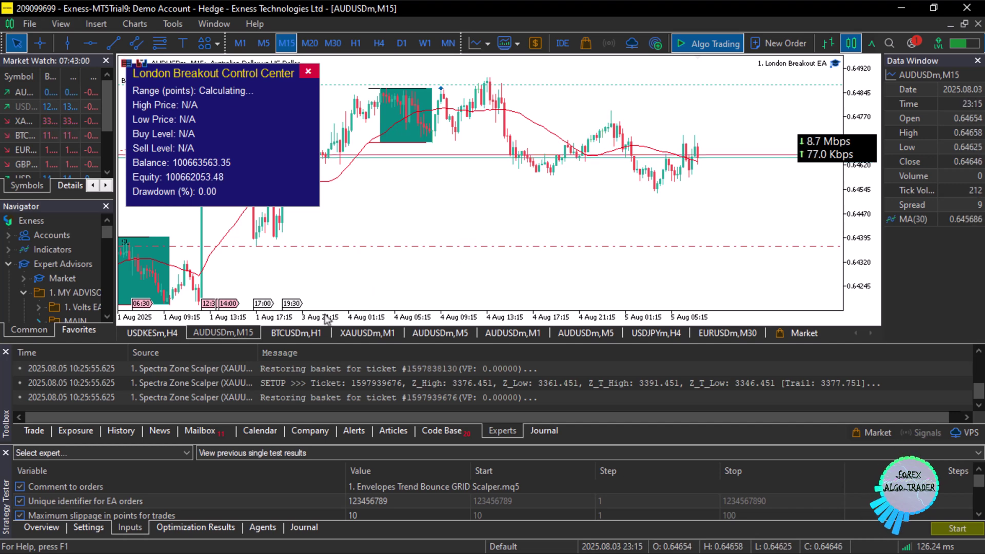
click(368, 333)
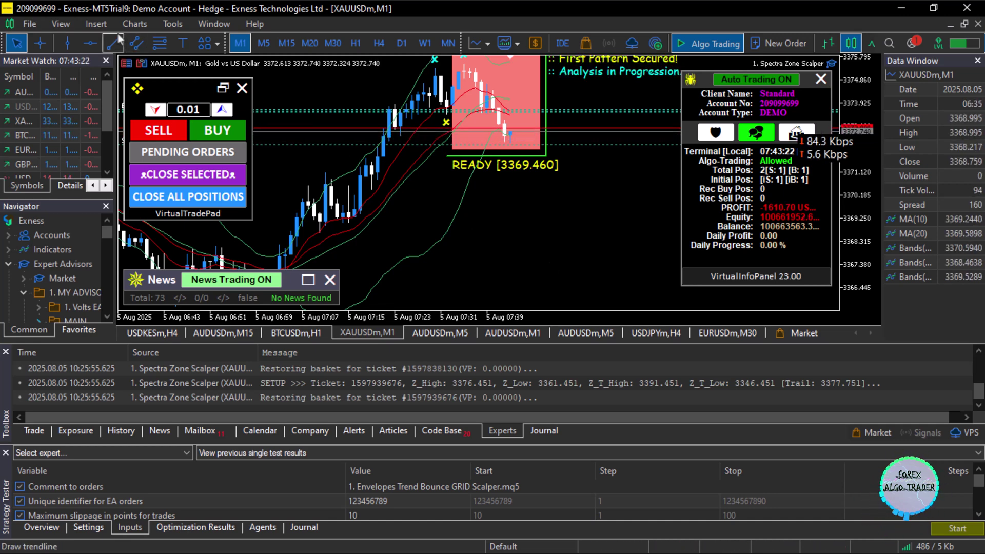
click(307, 337)
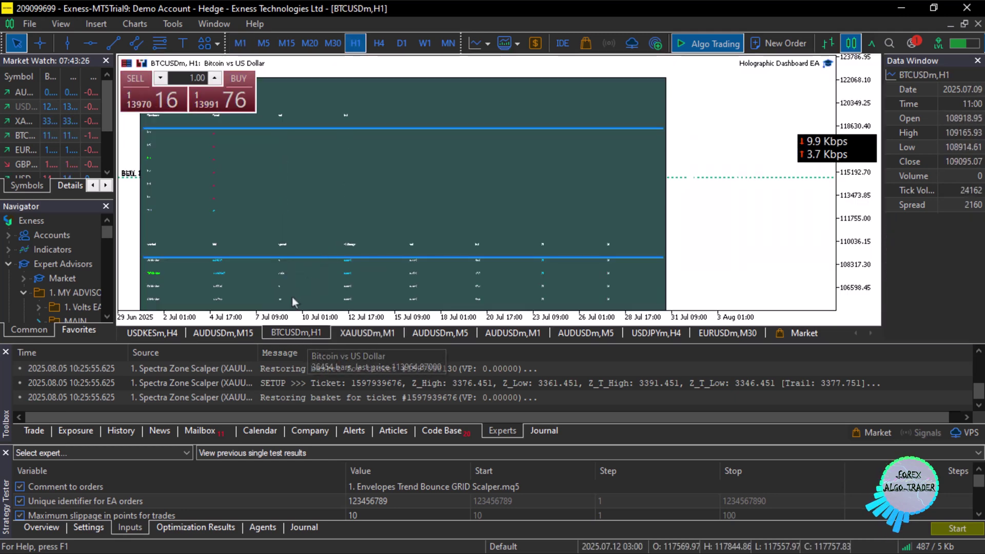
click(238, 333)
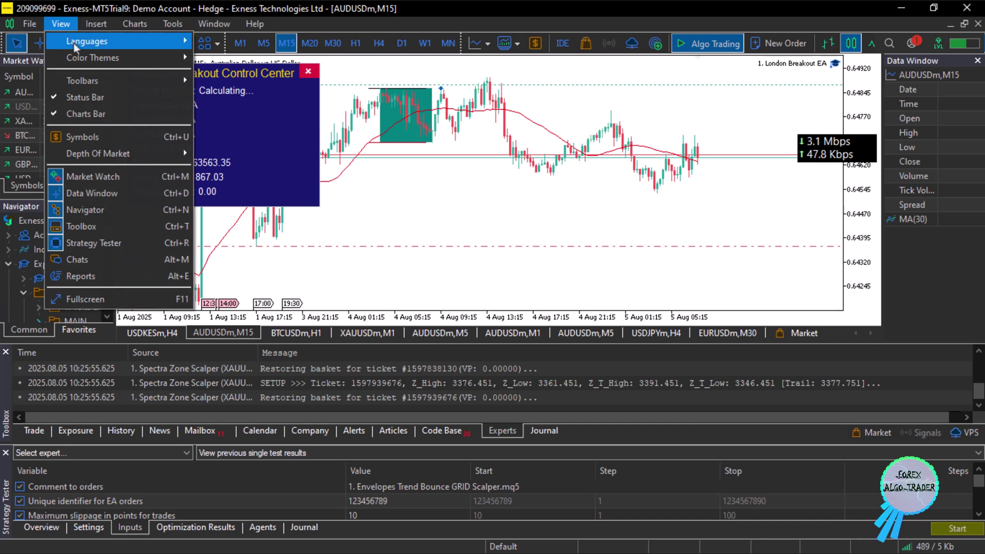
Step: Try the System and Dark color themes on the trading terminal
mouse_move(127, 60)
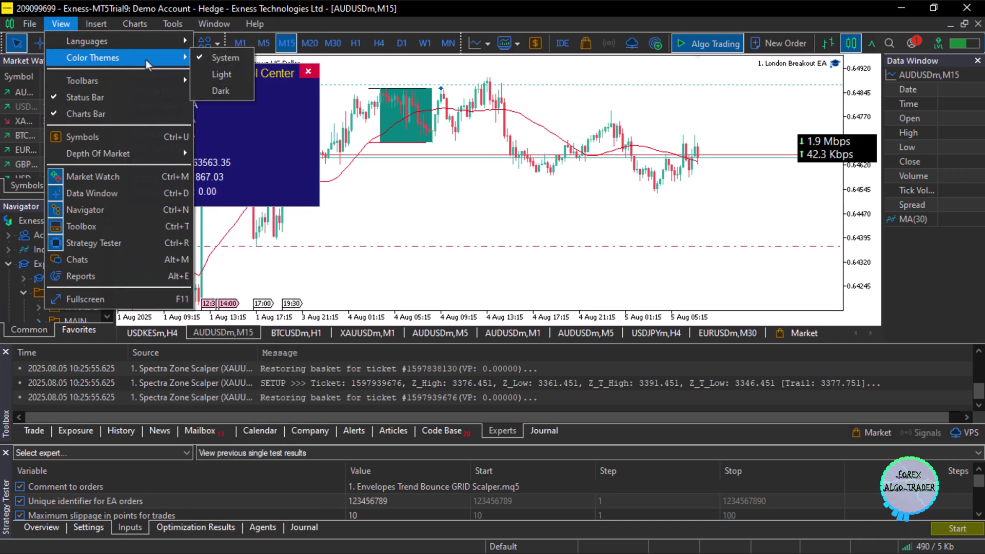
click(212, 61)
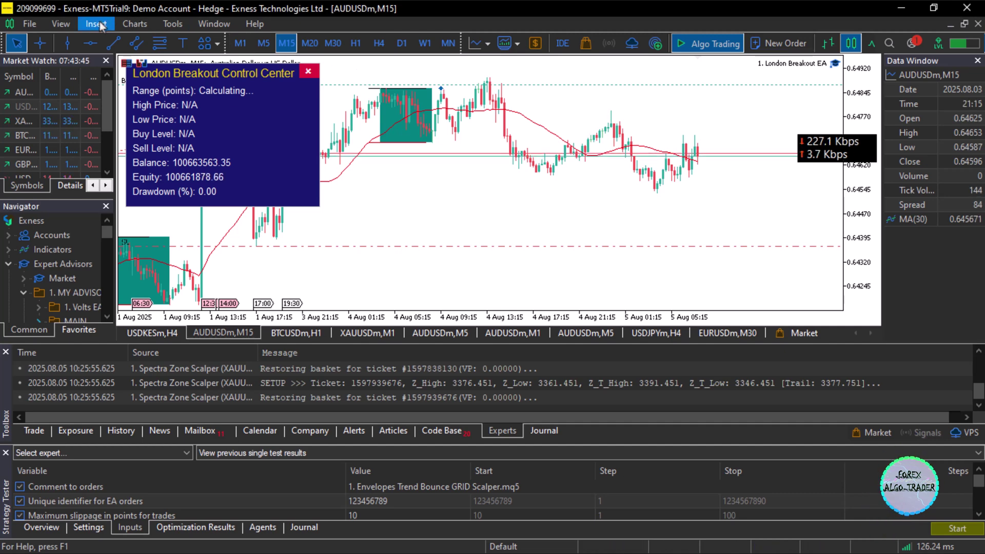
click(60, 24)
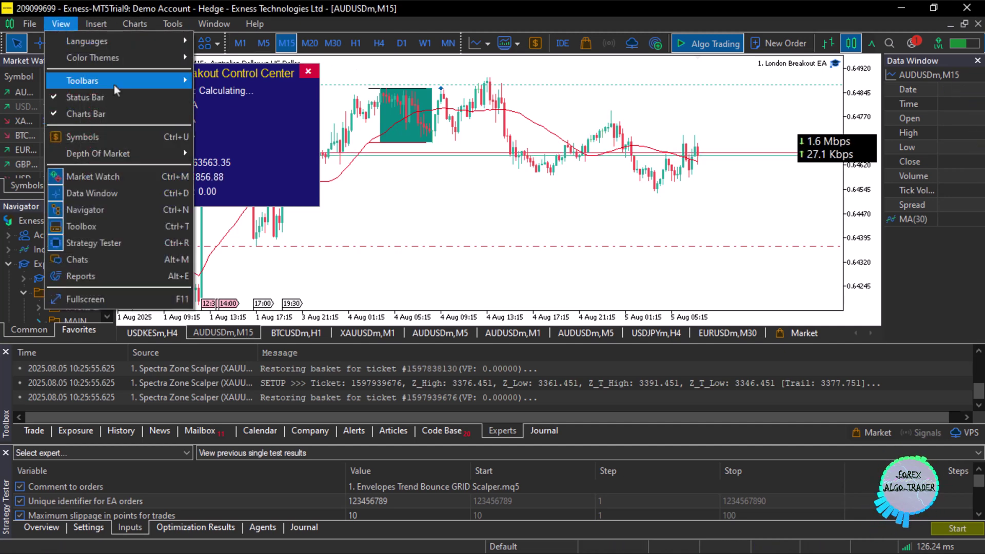
mouse_move(103, 57)
click(218, 93)
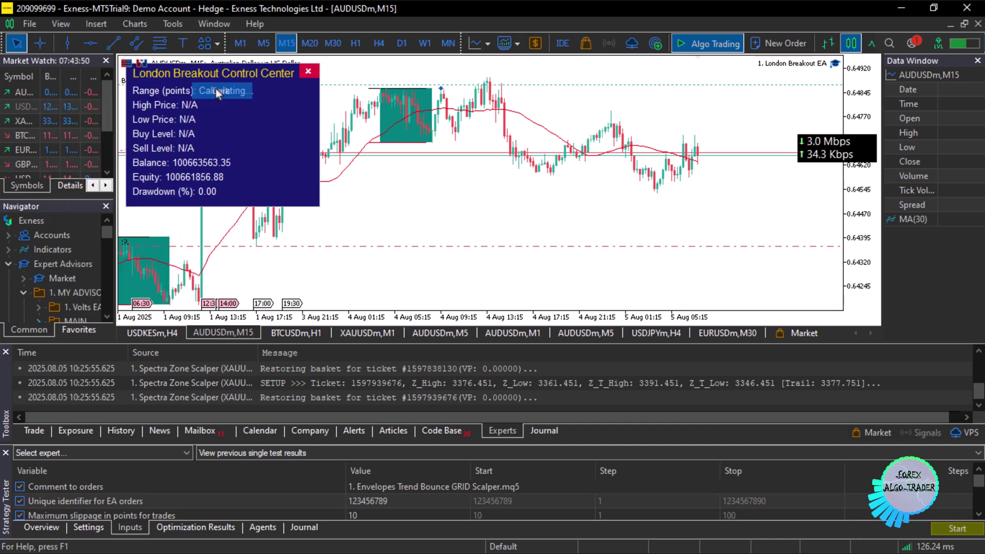
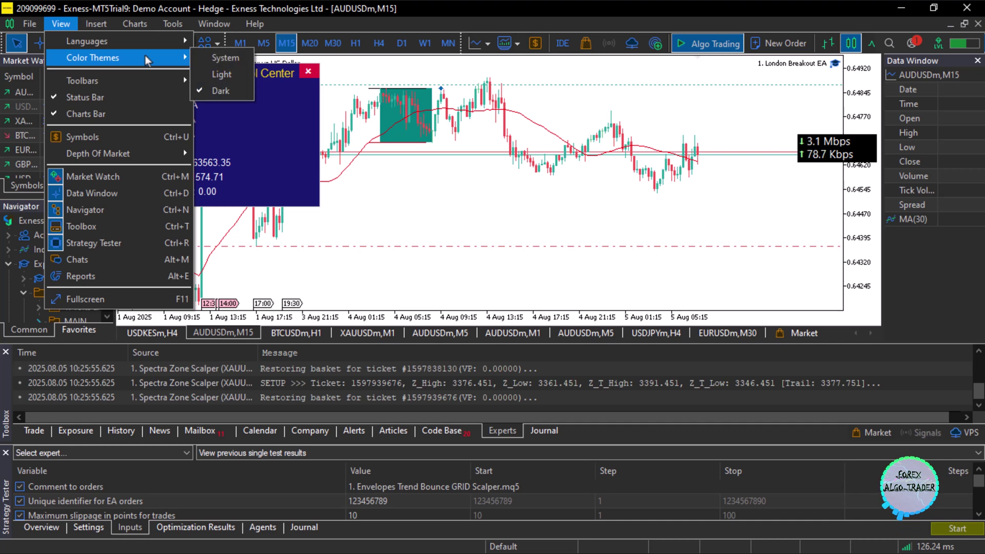
Step: Apply the Light color theme to the terminal and open MetaEditor
click(218, 75)
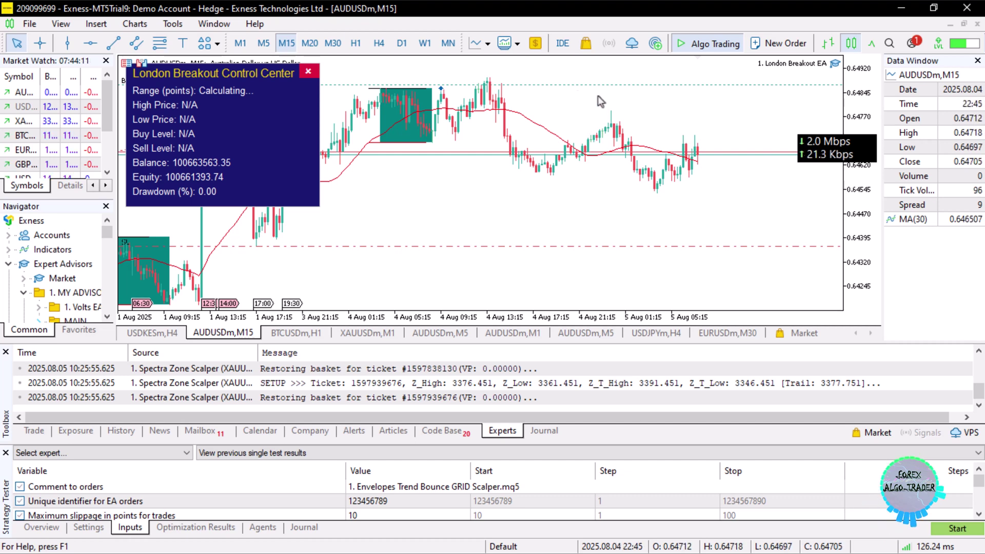
click(563, 45)
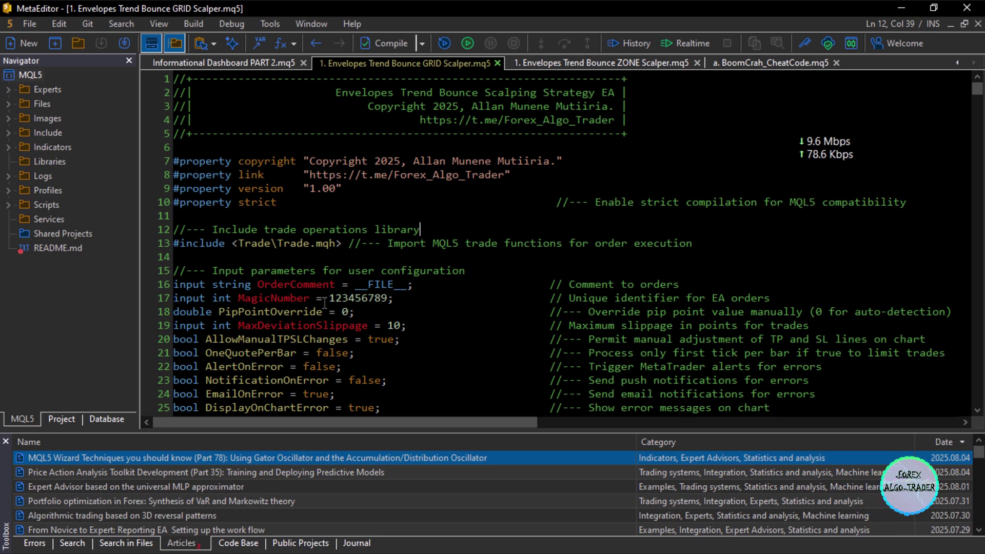
Step: Try the Light color theme in the code editor and look over the Envelopes Trend Bounce GRID Scalper code with it
scroll(324, 303, down, 11)
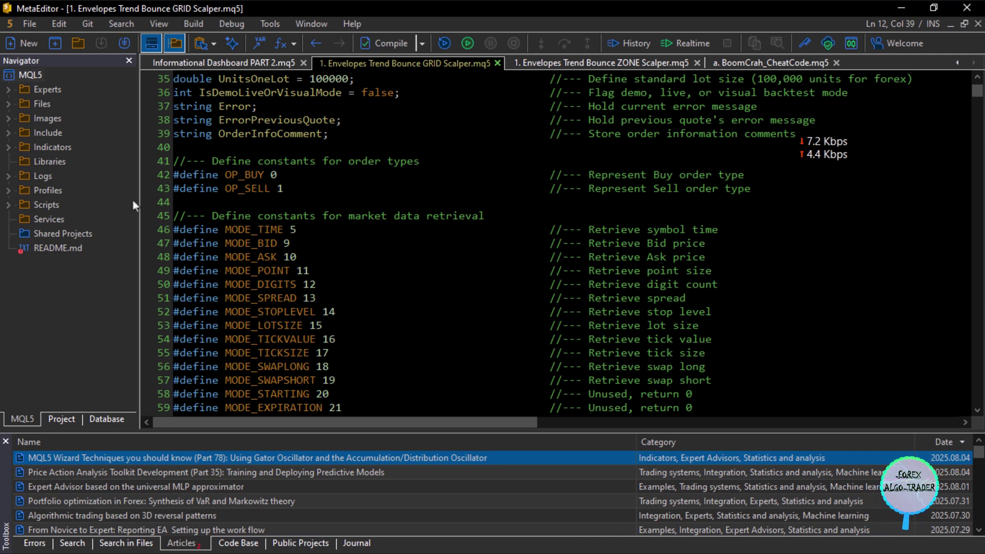
click(158, 25)
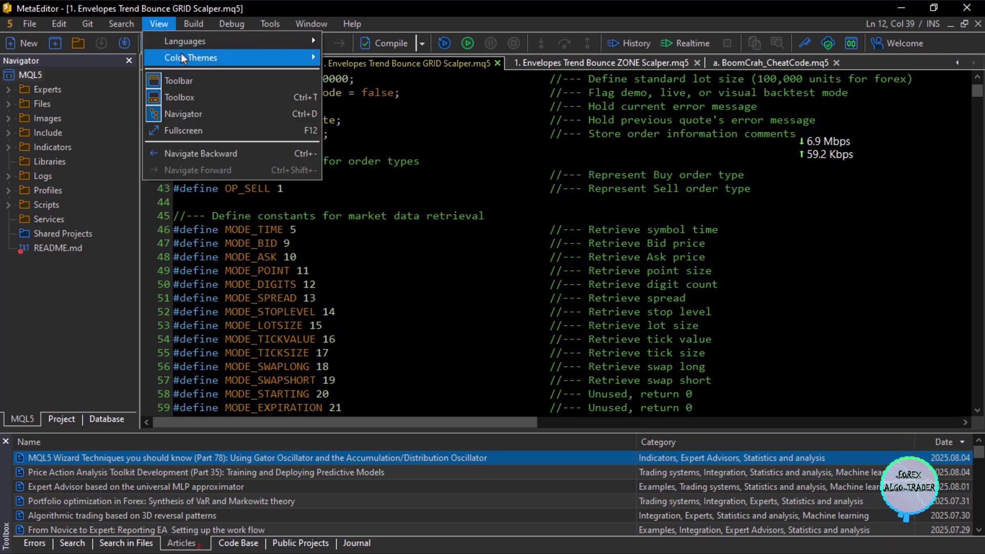
mouse_move(205, 58)
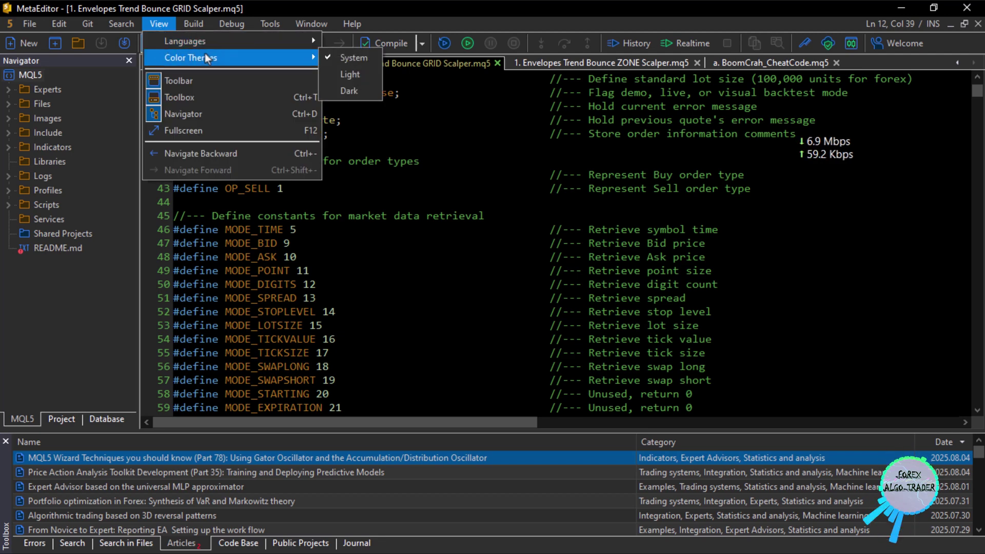
click(354, 74)
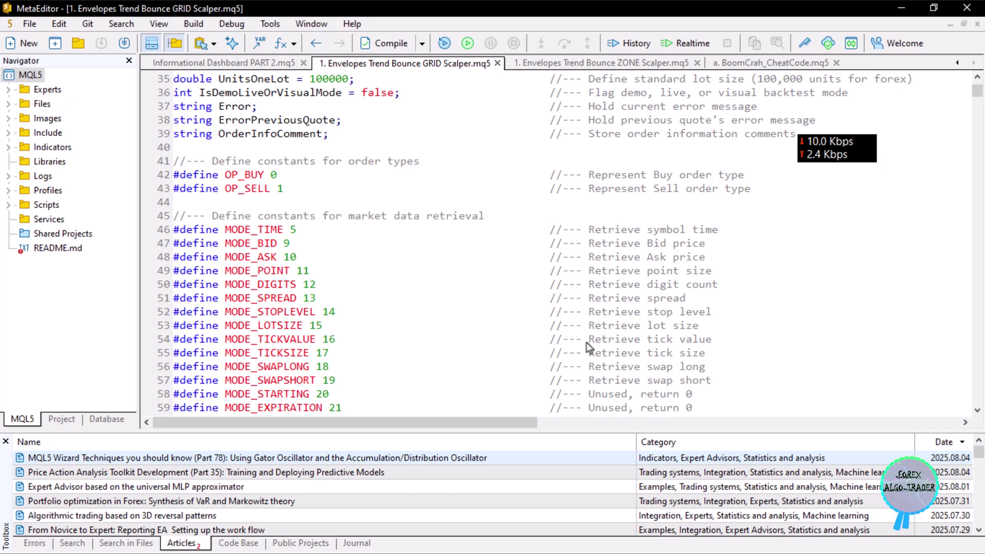
click(329, 270)
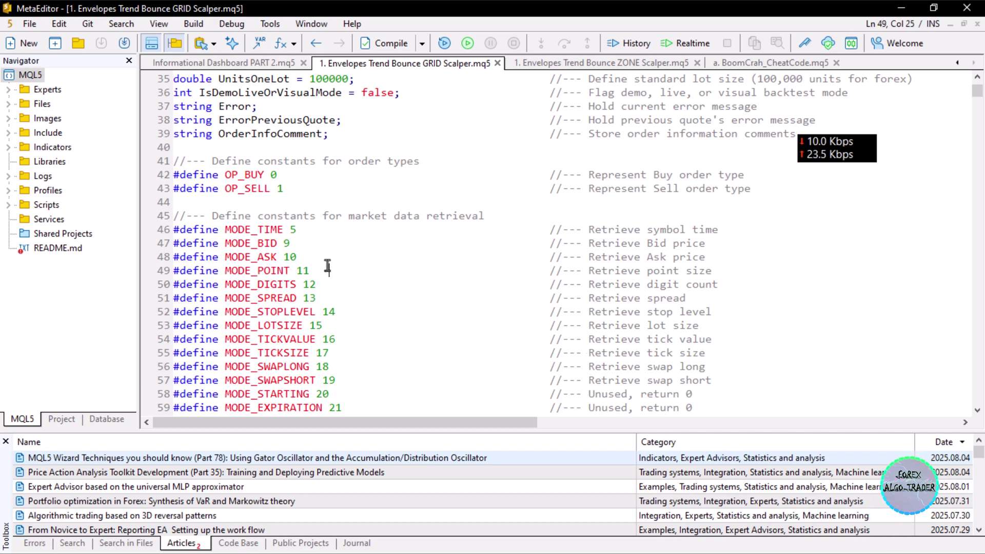
scroll(333, 255, down, 9)
scroll(334, 254, down, 4)
scroll(333, 255, up, 20)
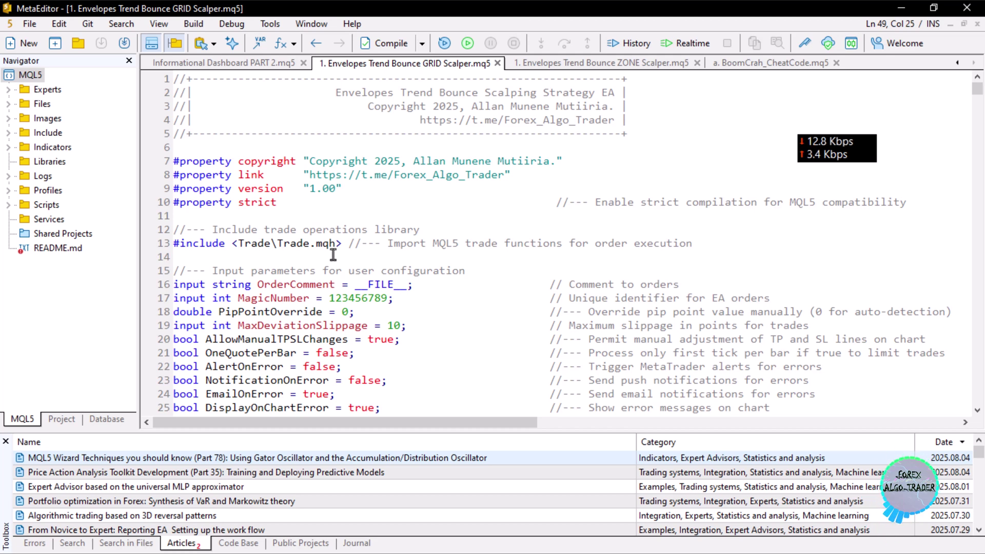
Step: Set the code editor's color theme to Dark and check how the GRID Scalper source code looks
click(159, 24)
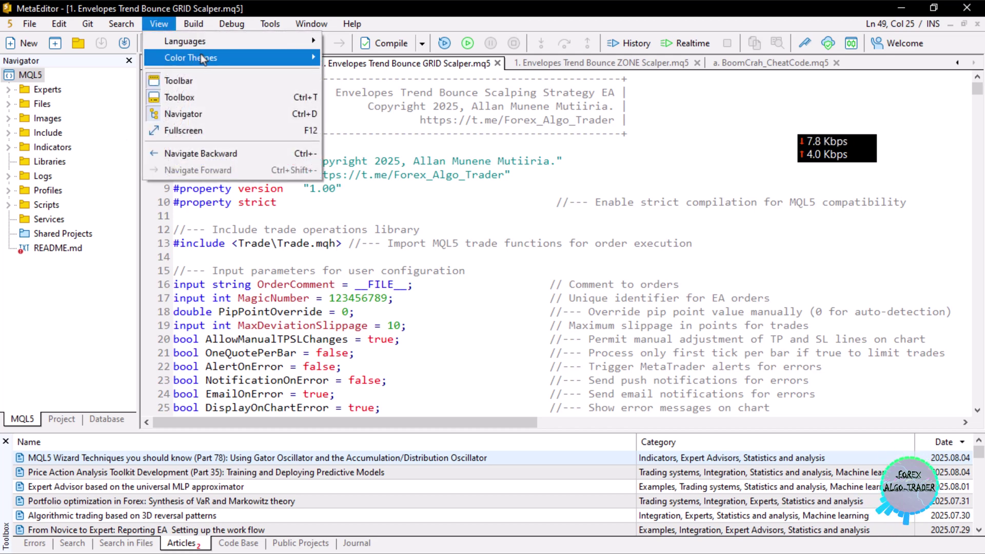
mouse_move(246, 58)
click(346, 90)
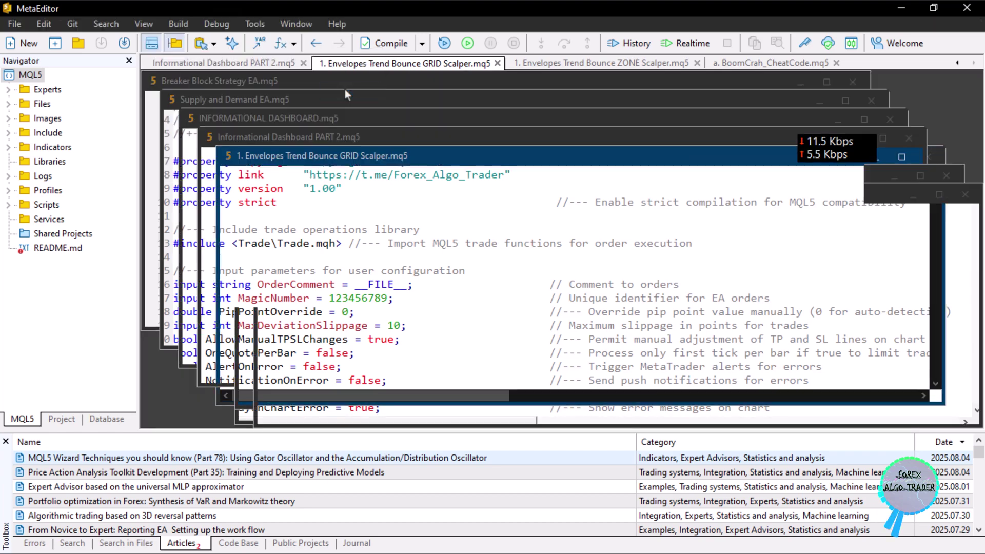
click(419, 298)
scroll(418, 299, down, 6)
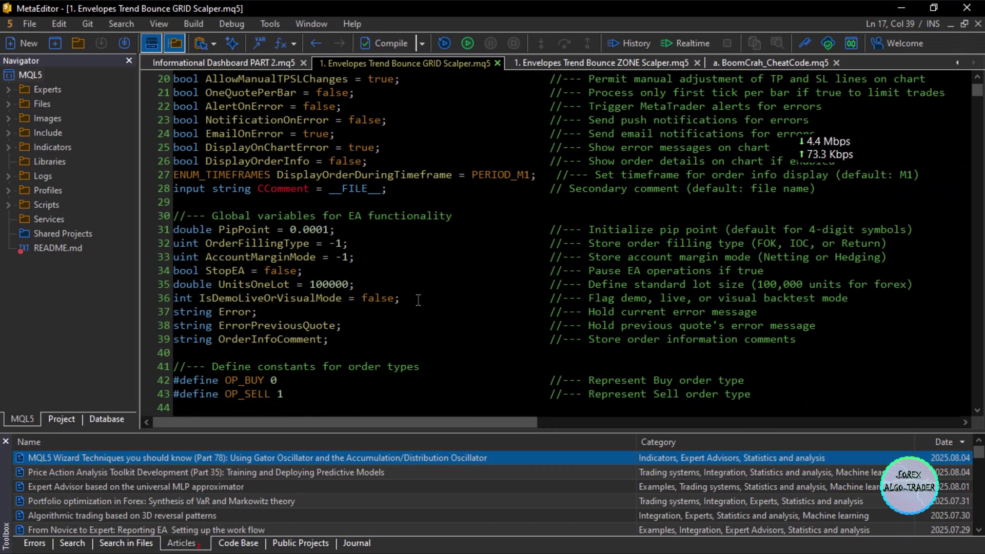
scroll(418, 298, up, 6)
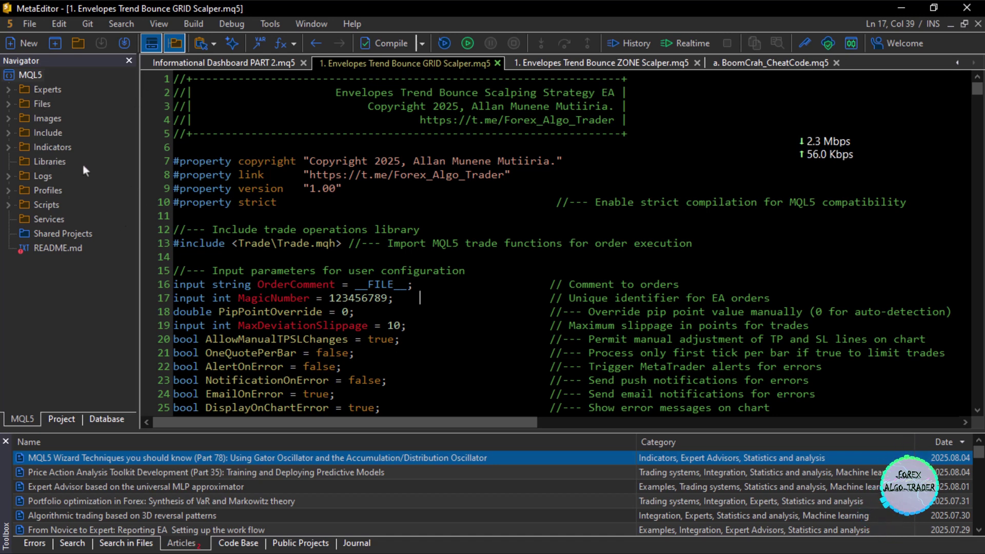
mouse_move(310, 491)
click(447, 290)
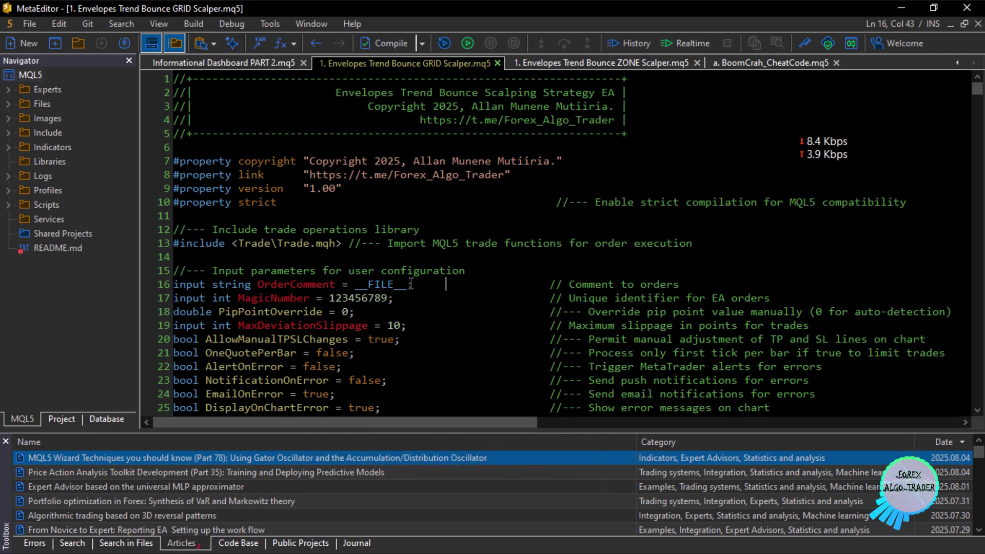
click(273, 23)
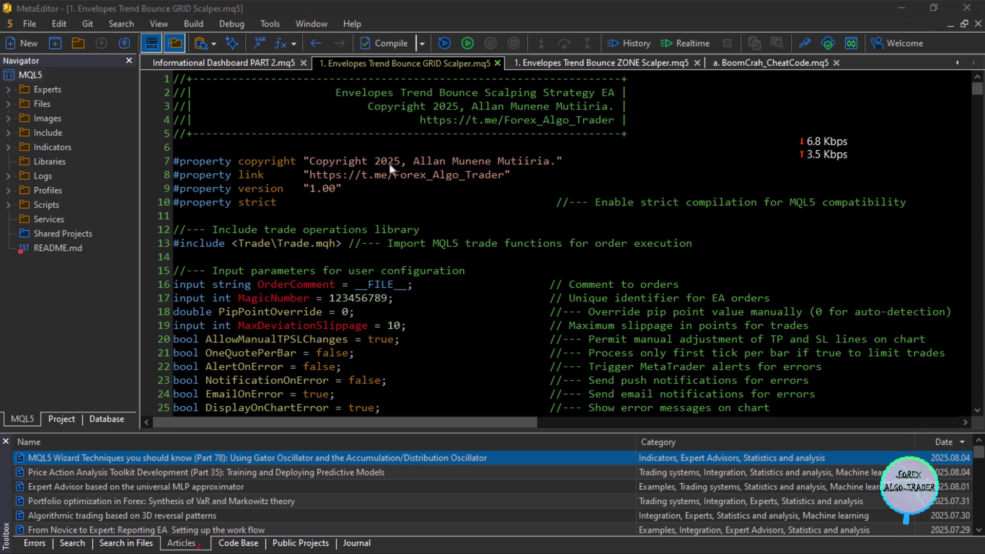
Step: Try the Light color scheme for the code in the editor options and look over the GRID Scalper source with it
click(281, 23)
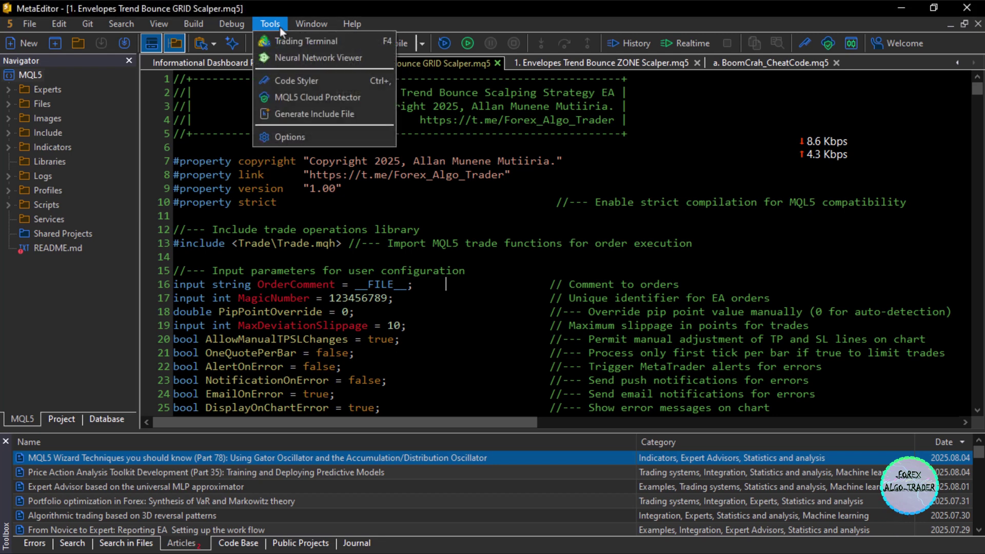
click(293, 136)
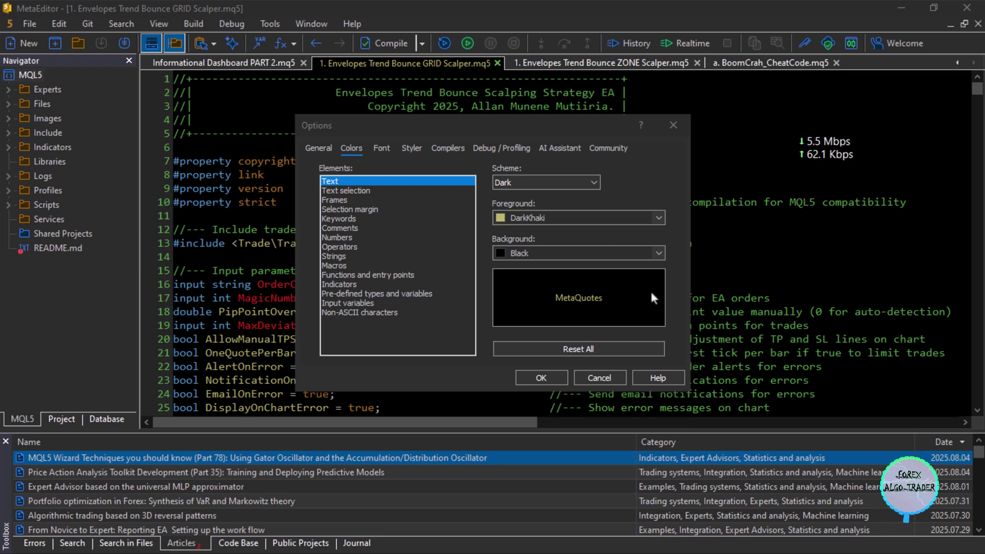
click(633, 183)
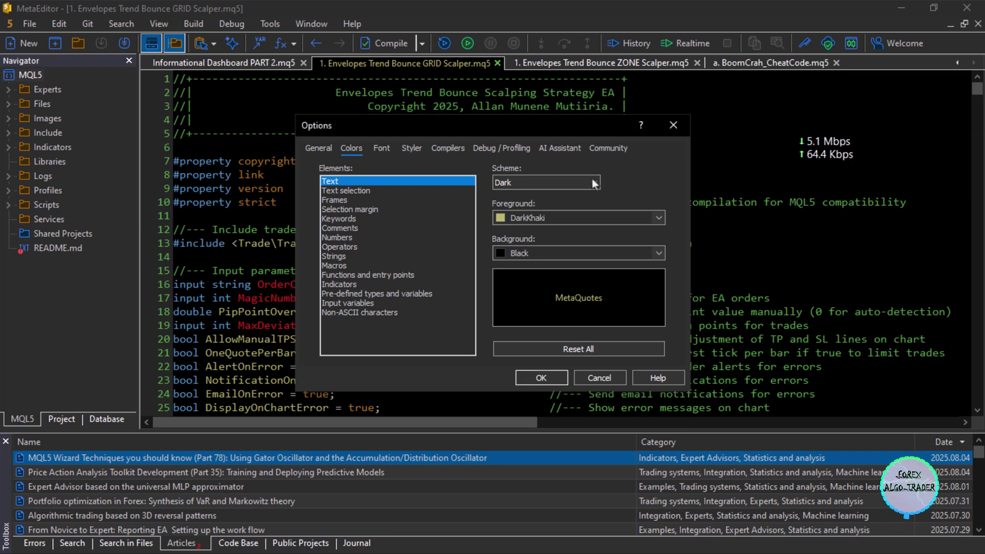
click(589, 183)
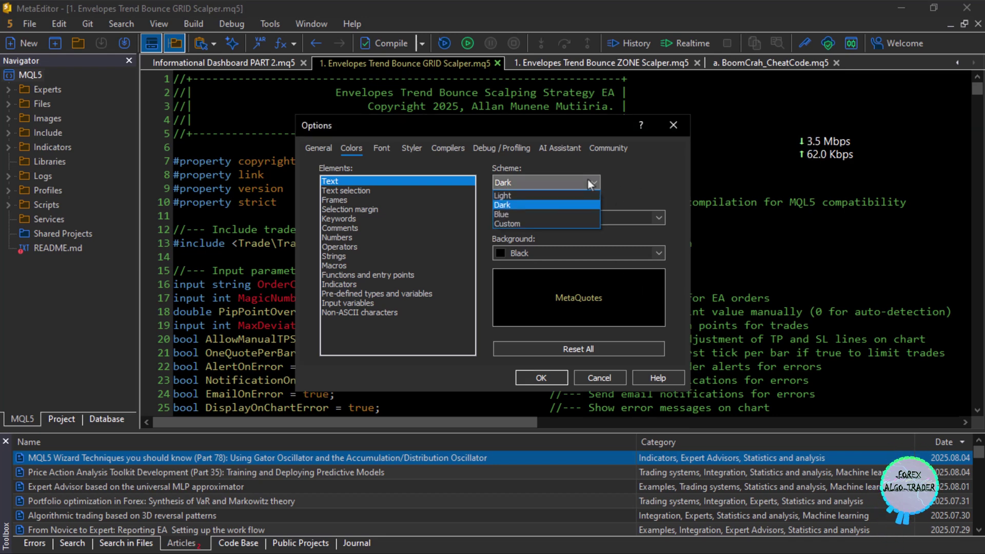
click(553, 196)
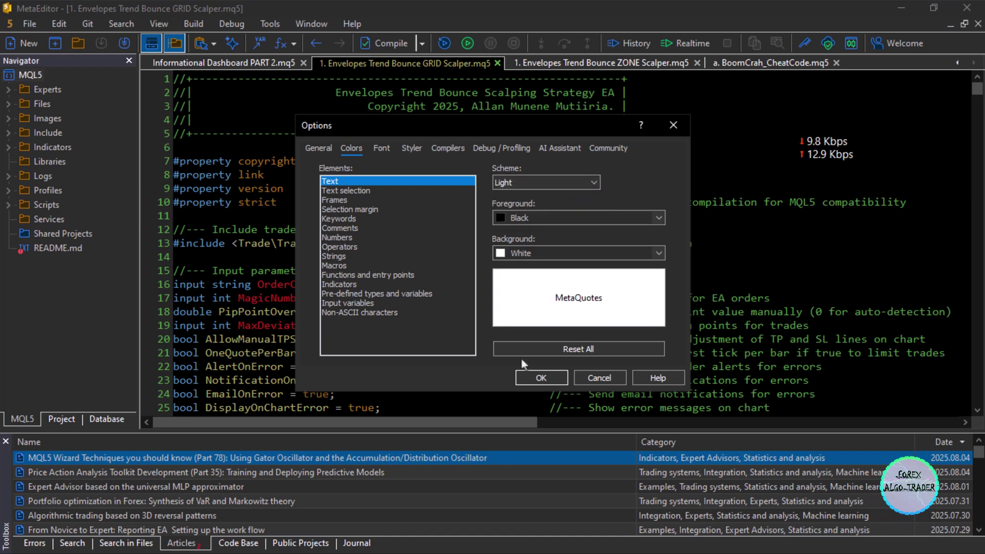
click(539, 378)
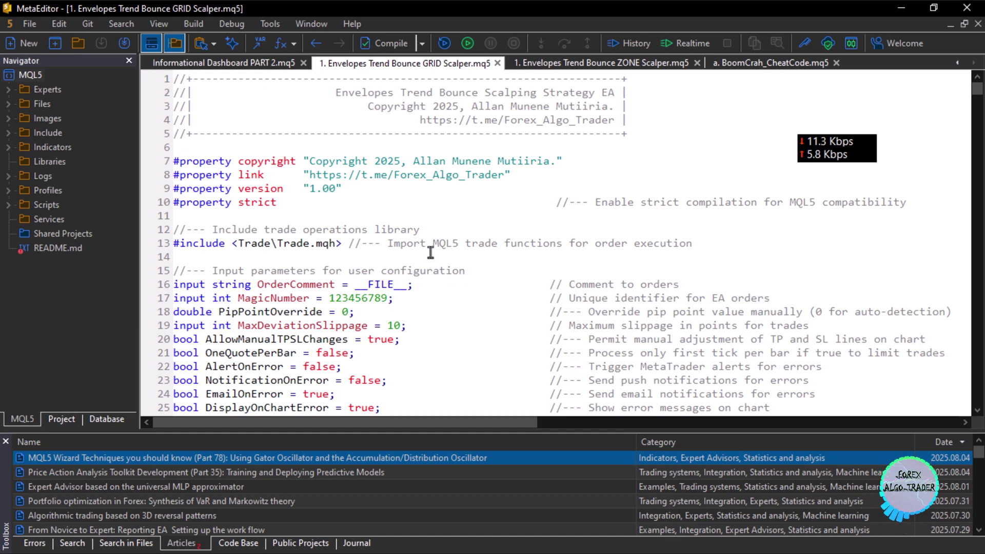
scroll(431, 251, down, 20)
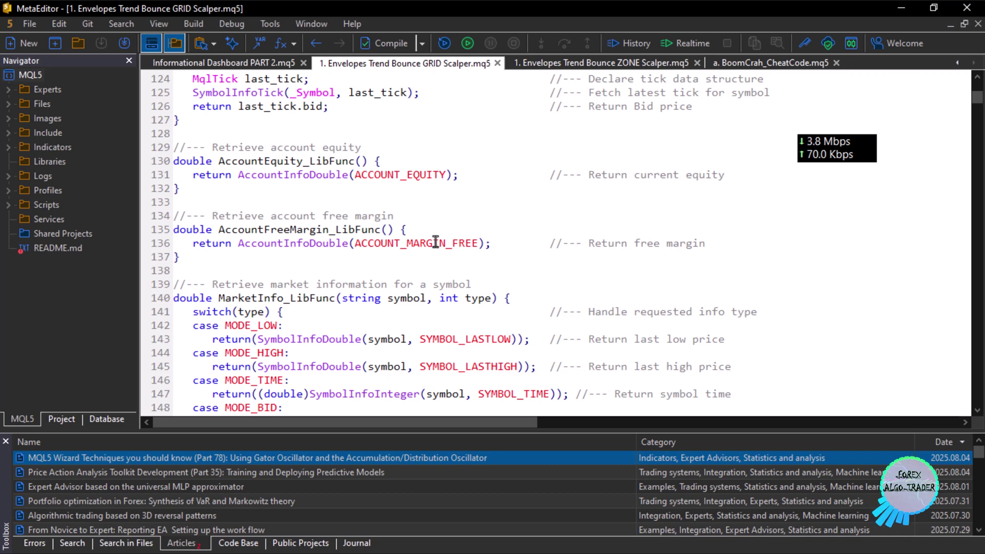
scroll(435, 241, up, 14)
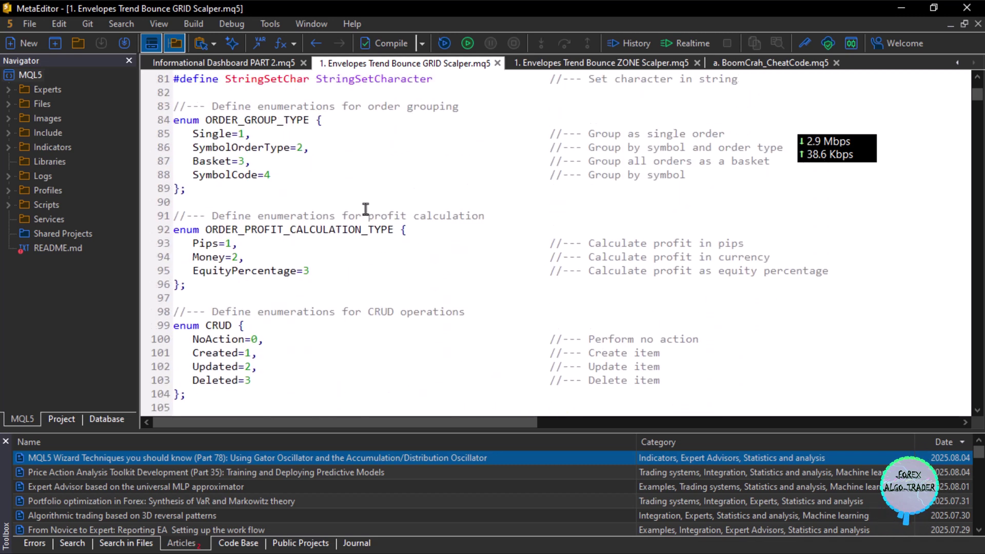
Step: Try the Light color theme on the whole MetaEditor interface
click(164, 25)
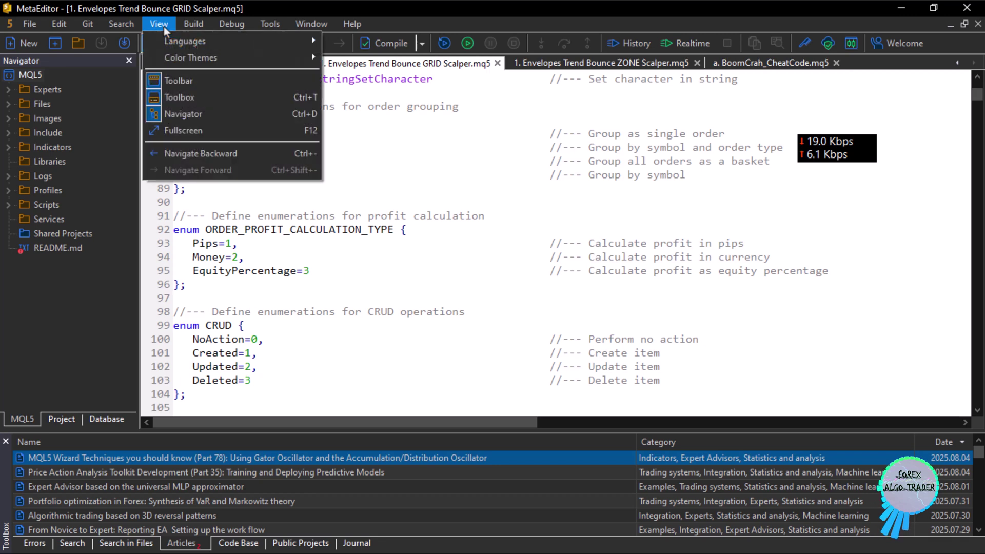
mouse_move(284, 62)
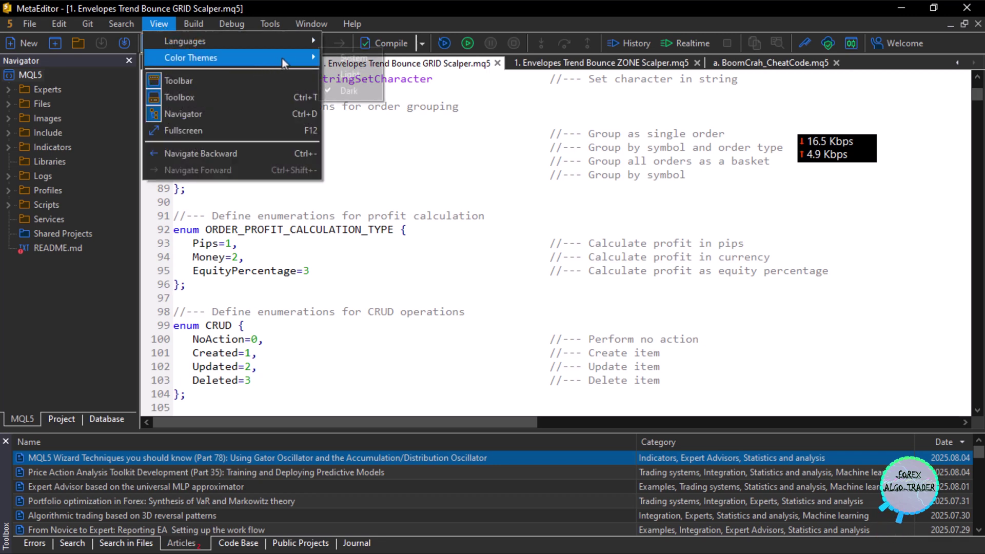
click(352, 75)
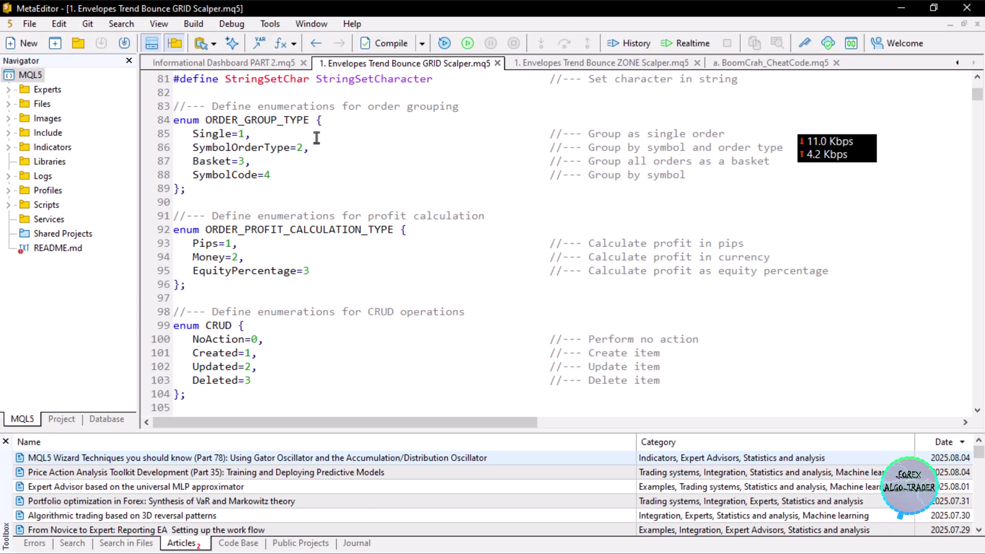
Step: Set MetaEditor's color theme to Dark and look over the GRID Scalper code up to its header
click(159, 23)
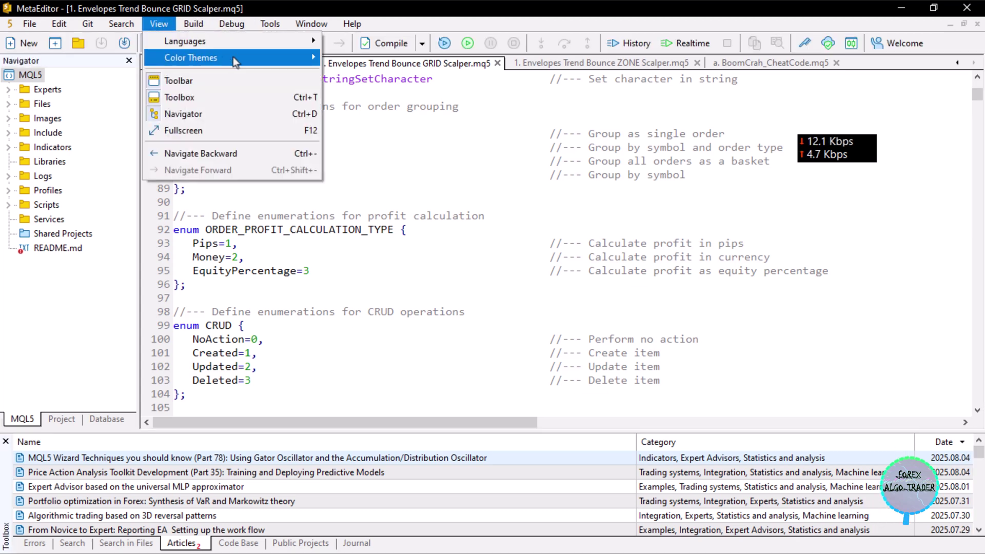
mouse_move(302, 57)
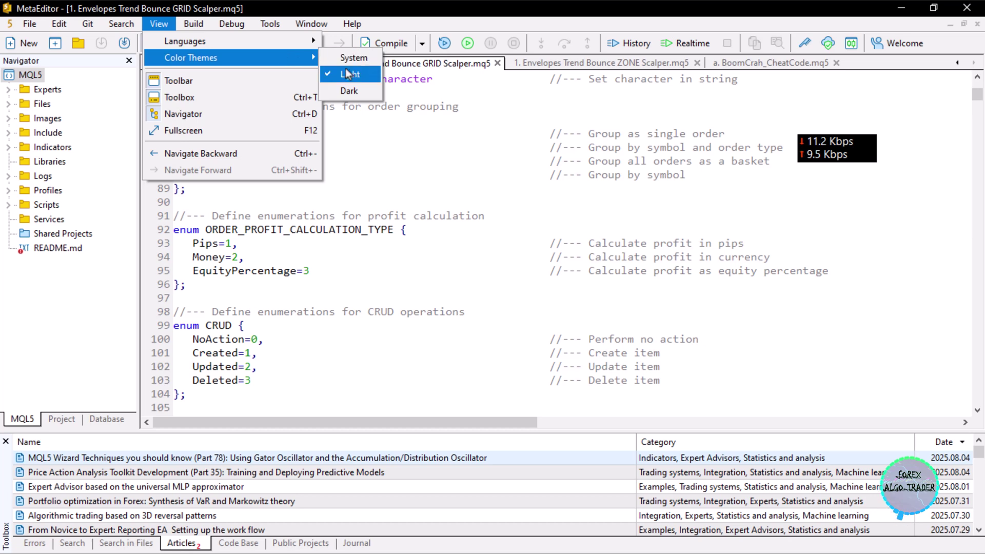
click(350, 91)
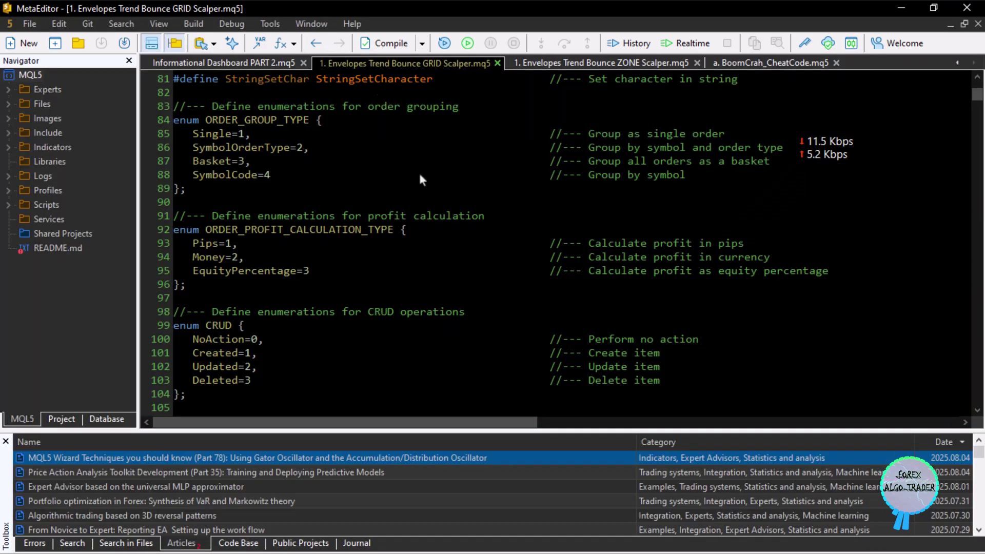
click(387, 205)
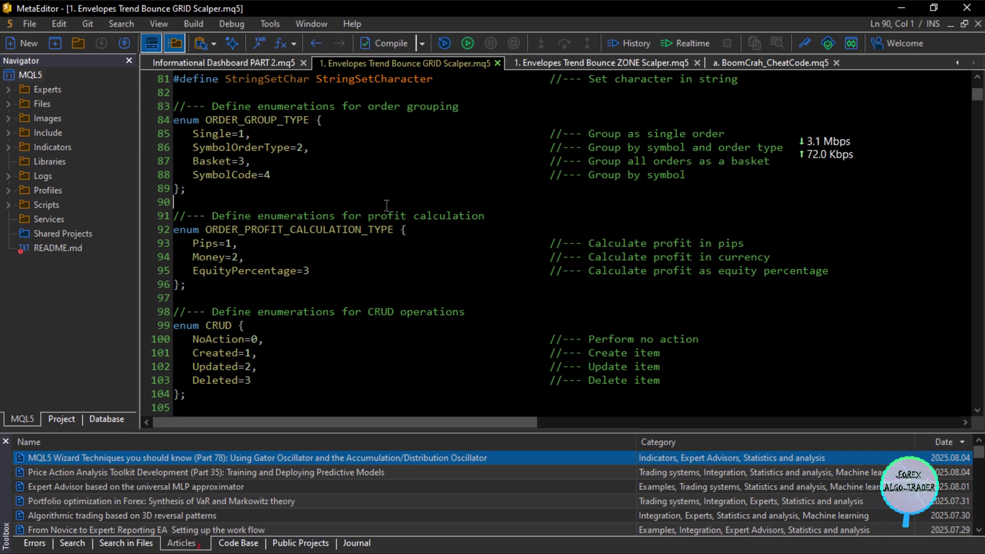
scroll(387, 206, up, 20)
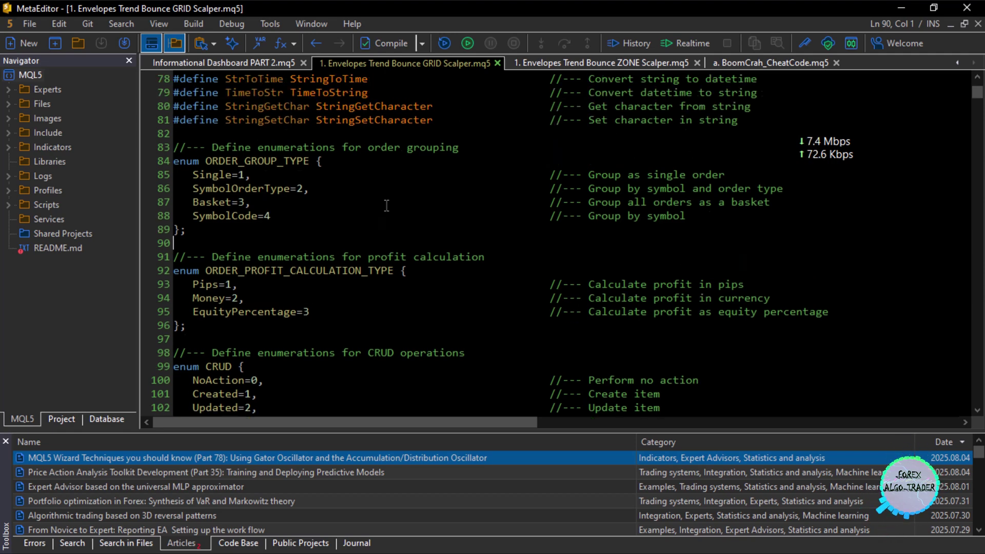
scroll(387, 205, up, 4)
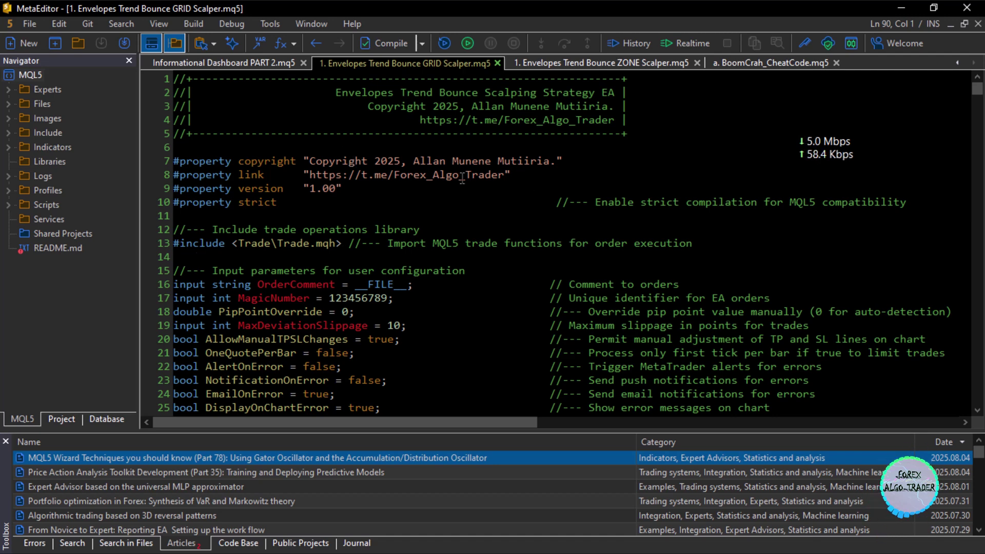
Step: Switch to the MetaTrader 5 terminal and try its Dark color theme
click(851, 44)
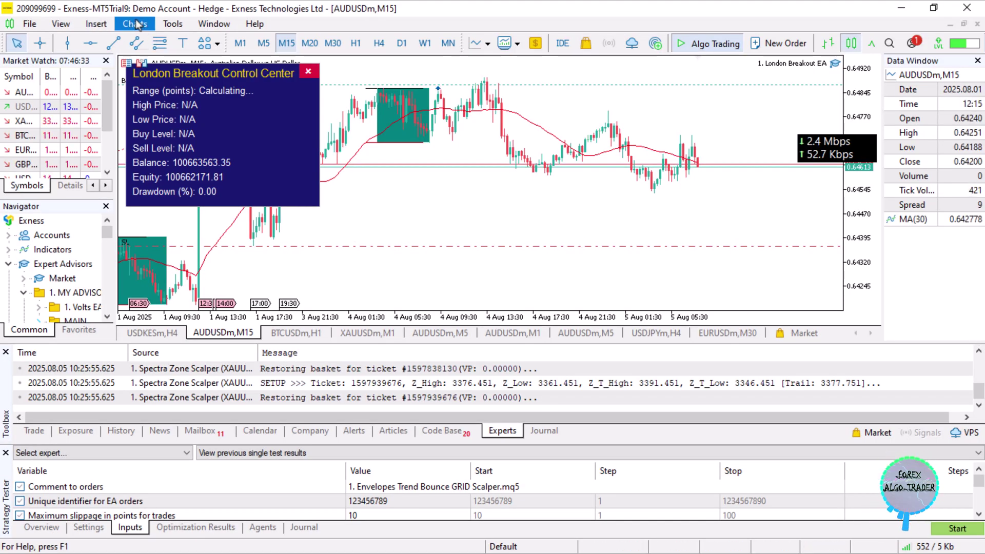
click(60, 24)
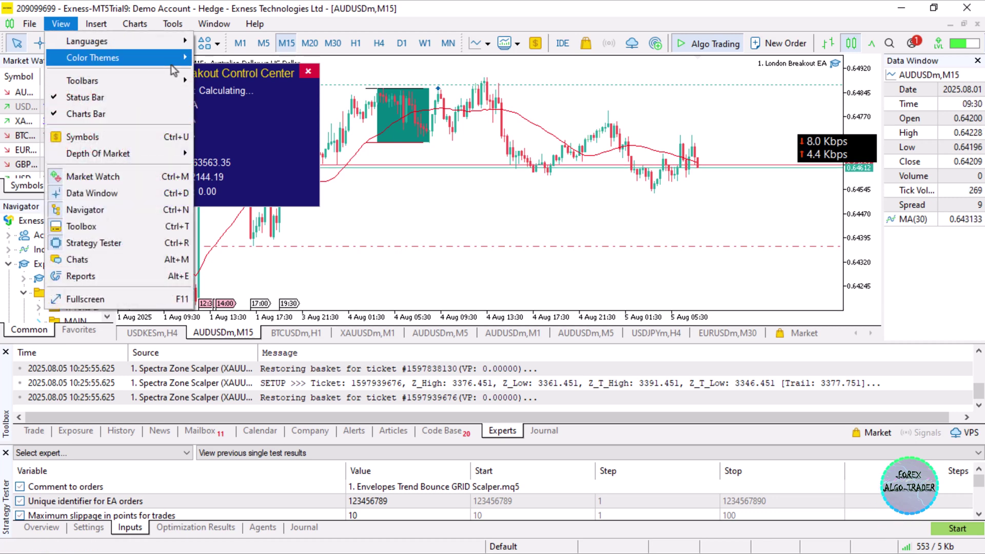
mouse_move(173, 60)
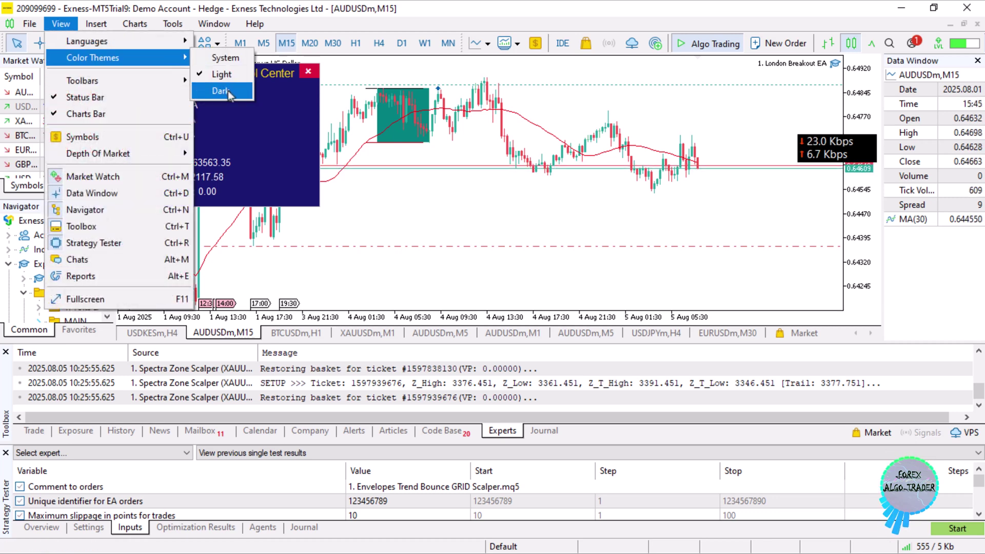
click(228, 91)
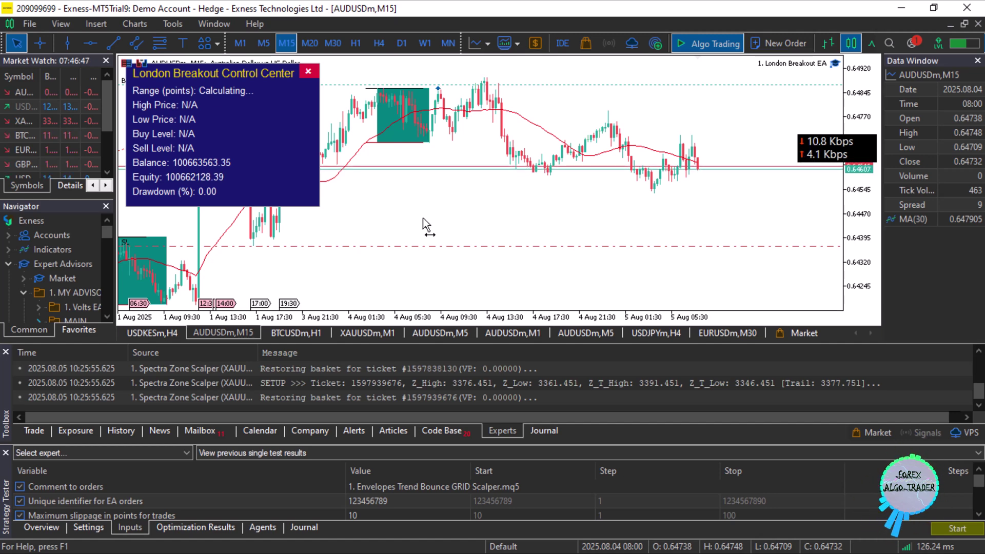
Step: Preview the Black on White scheme for the AUDUSDm M15 chart, and apply Green on Black to it
right_click(380, 222)
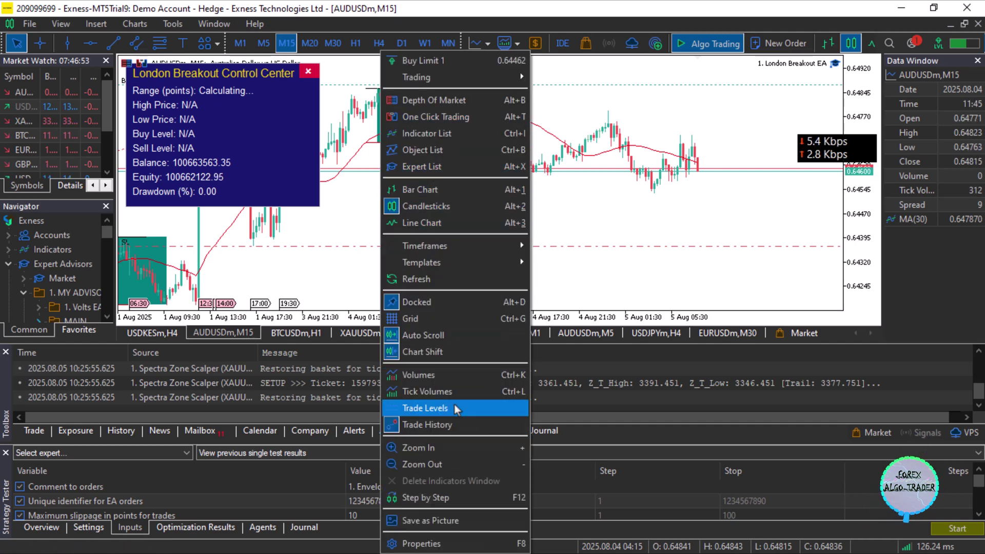
click(451, 543)
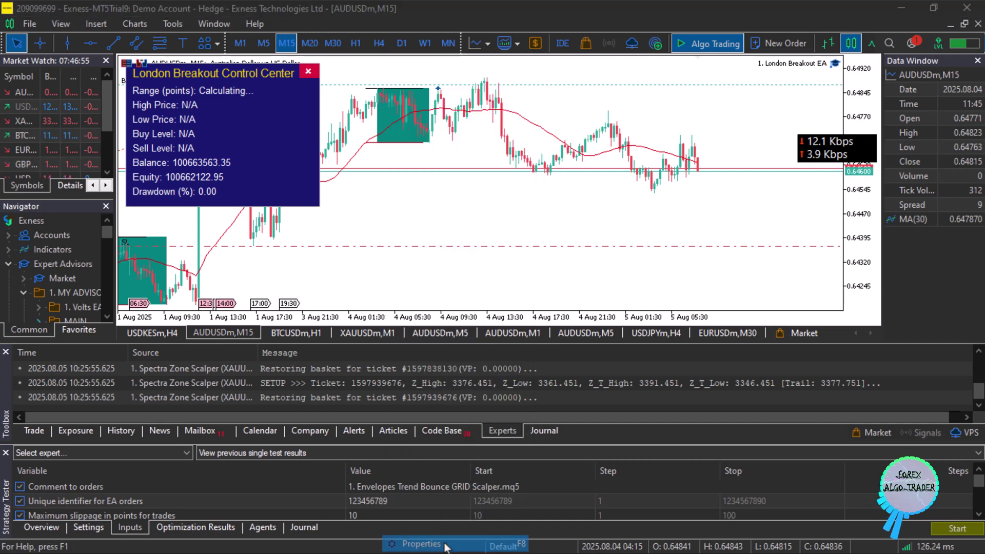
click(682, 149)
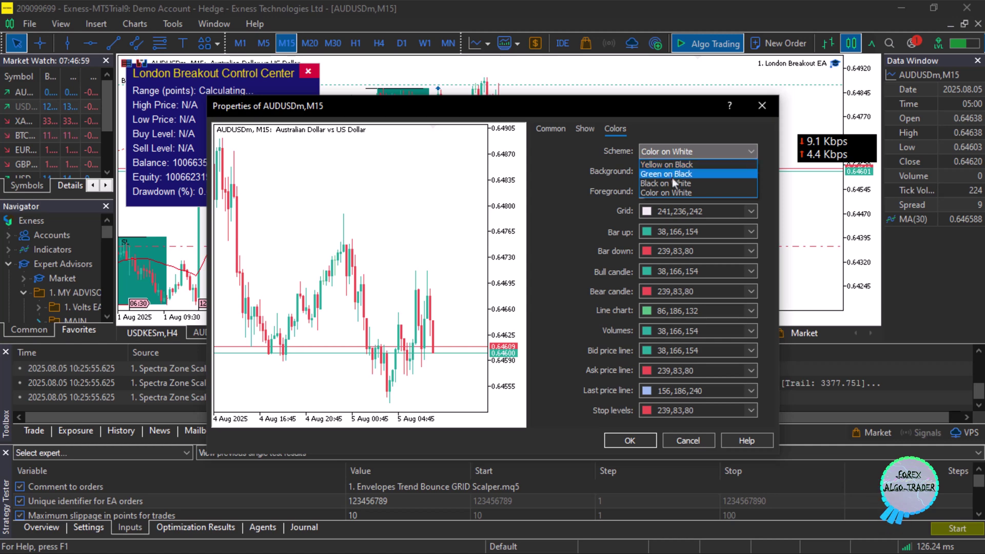
click(672, 182)
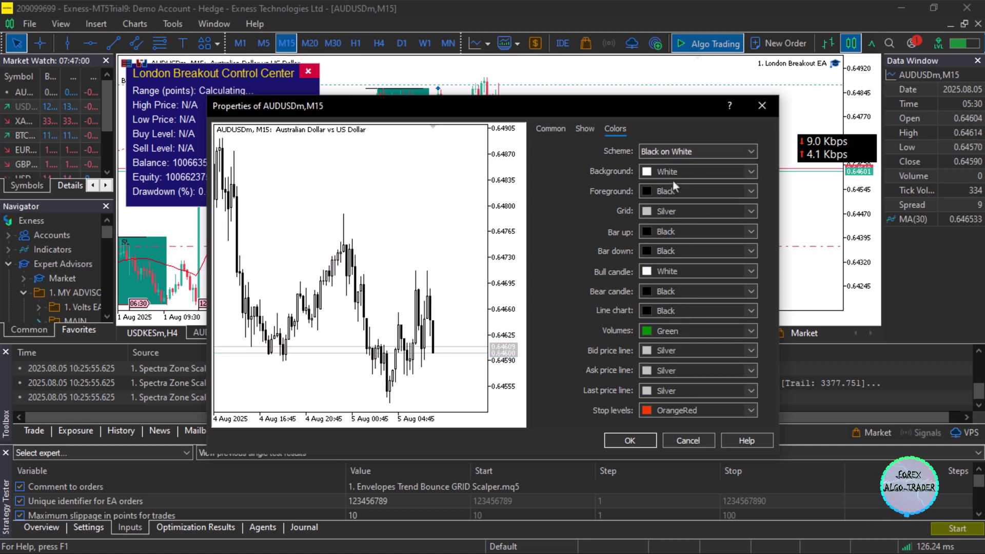
click(688, 156)
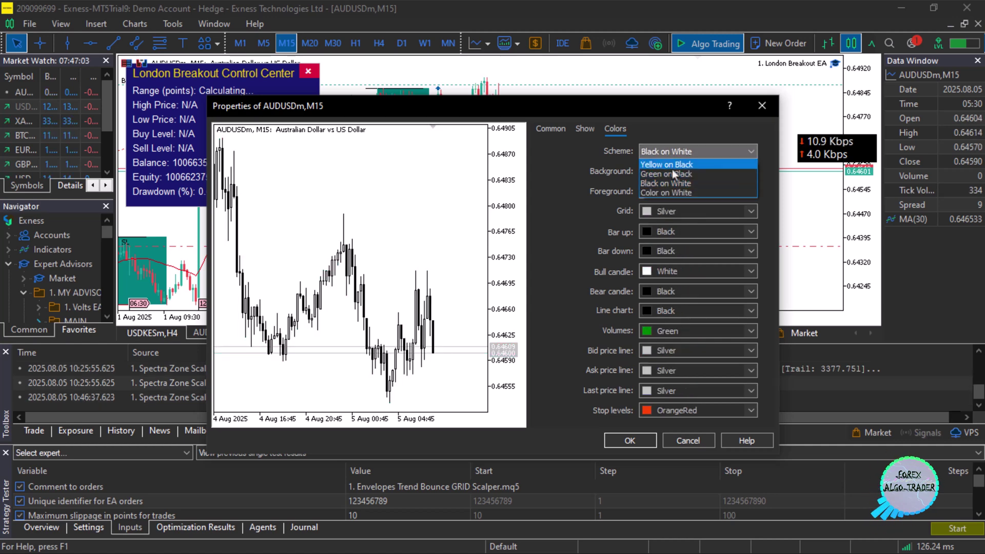
click(673, 173)
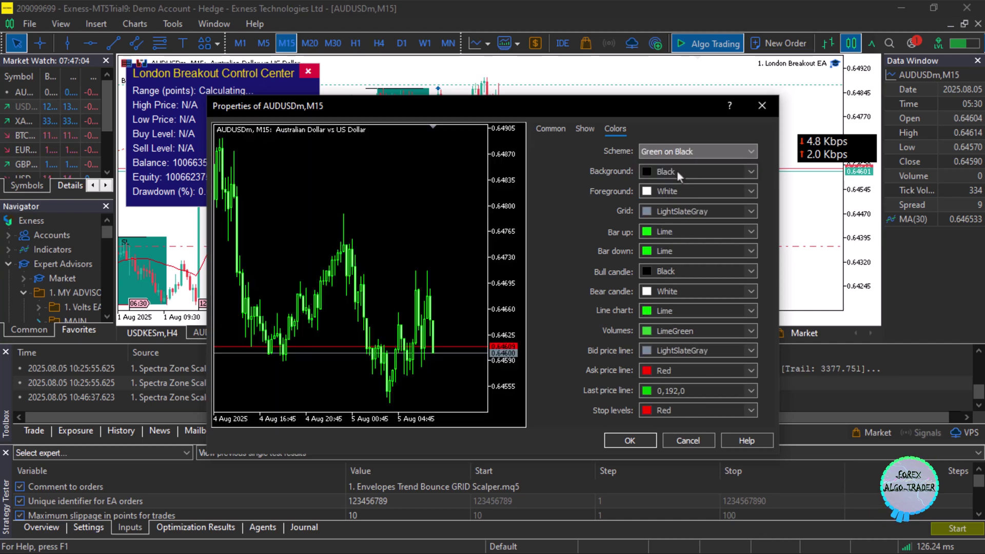
click(630, 441)
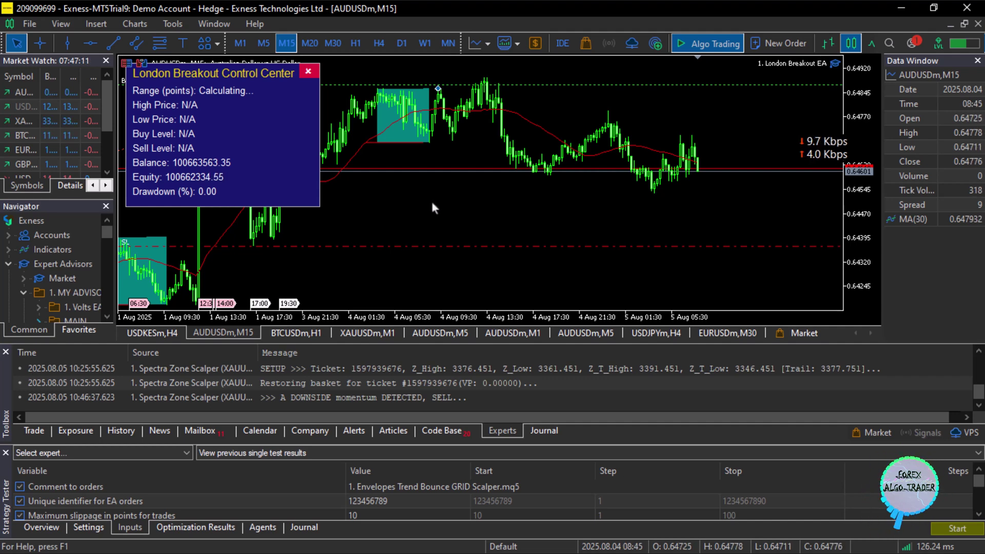
Step: Set the trading terminal's color theme to Light
click(61, 23)
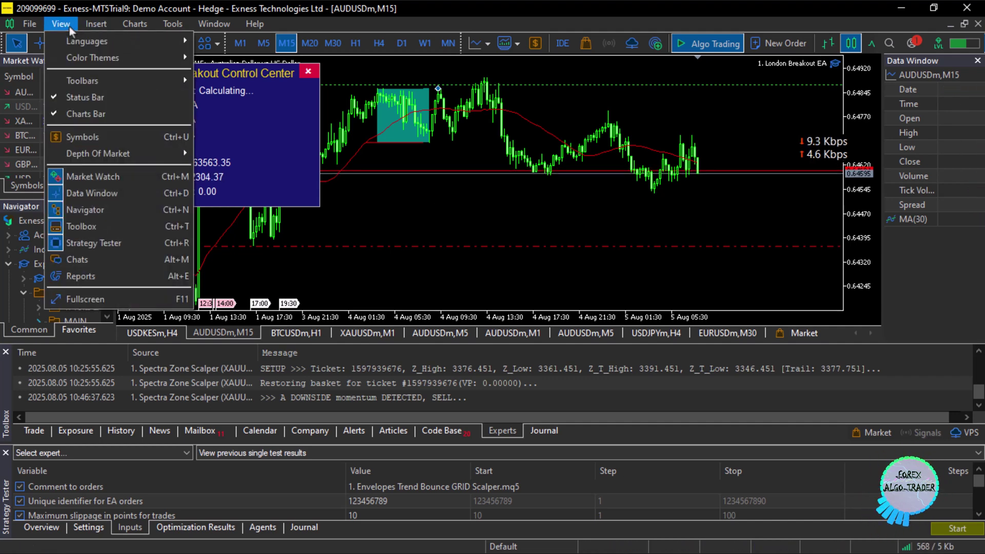
mouse_move(143, 60)
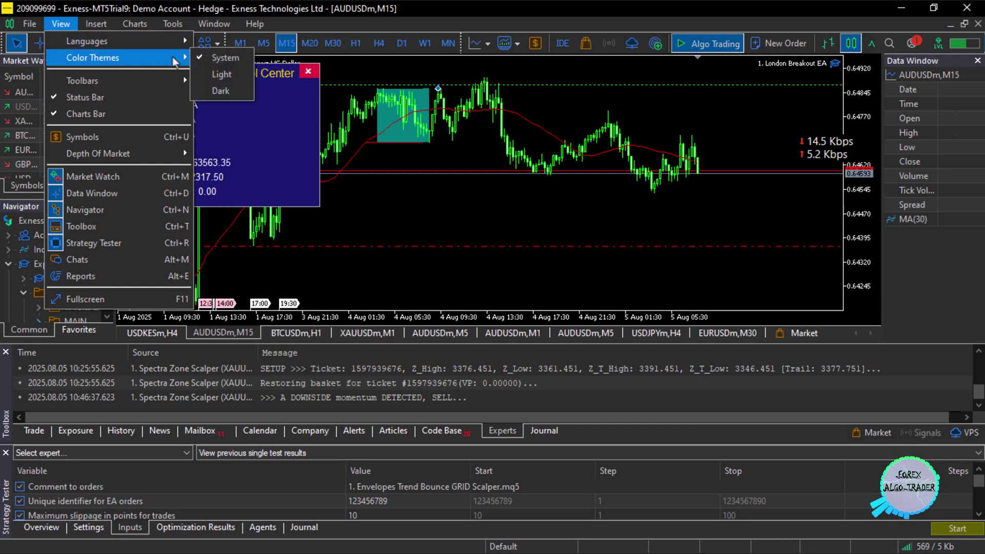
click(225, 73)
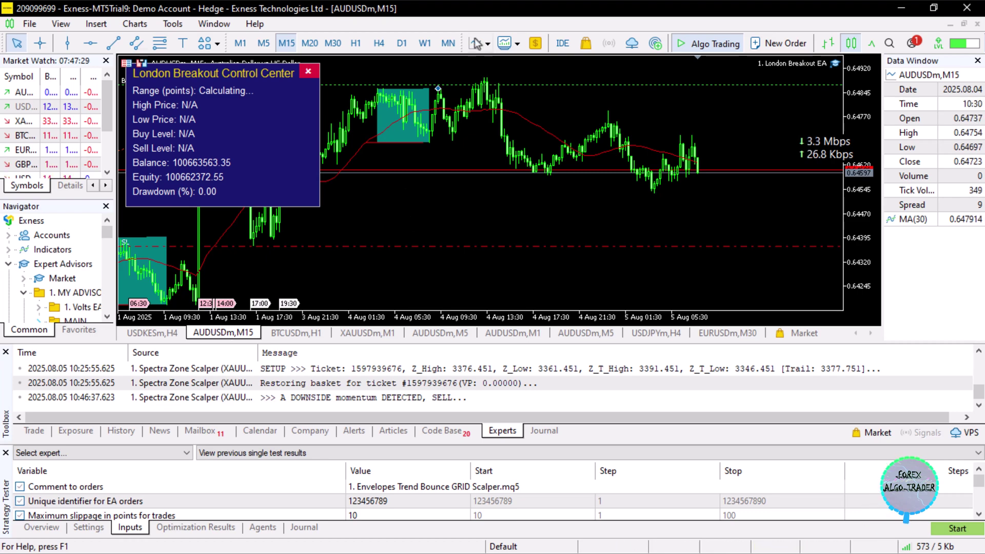
Step: Switch to MetaEditor and set its code color scheme to Light
click(563, 45)
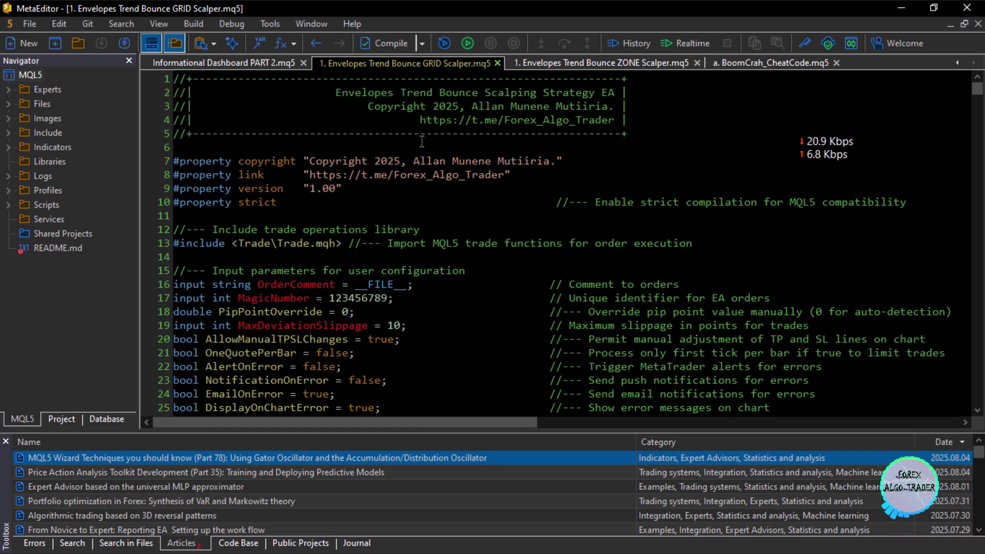
click(275, 26)
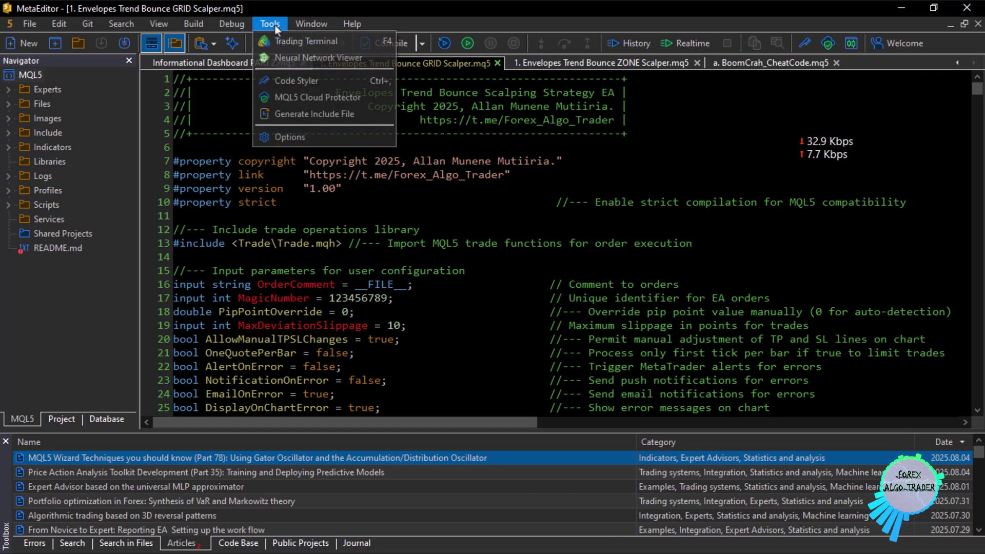
click(303, 134)
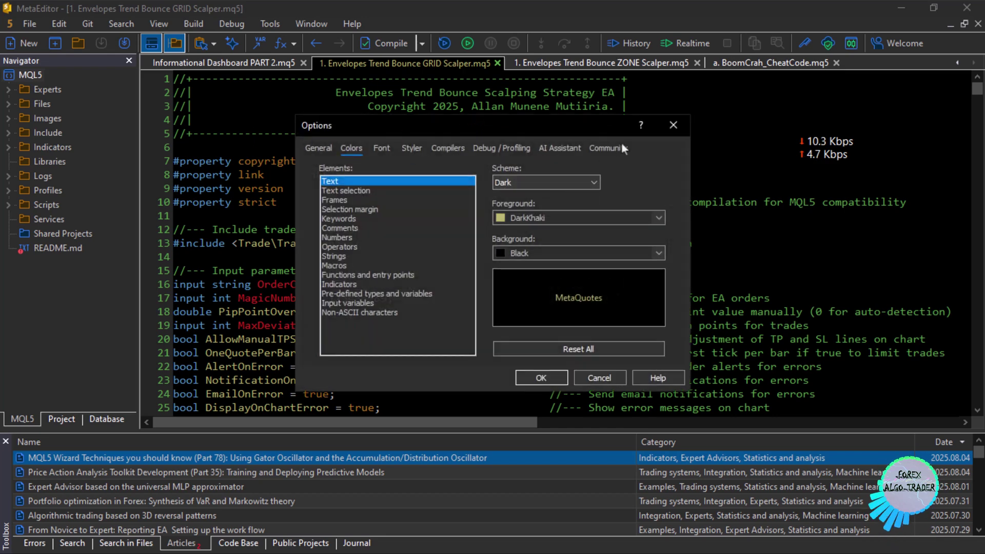
click(571, 182)
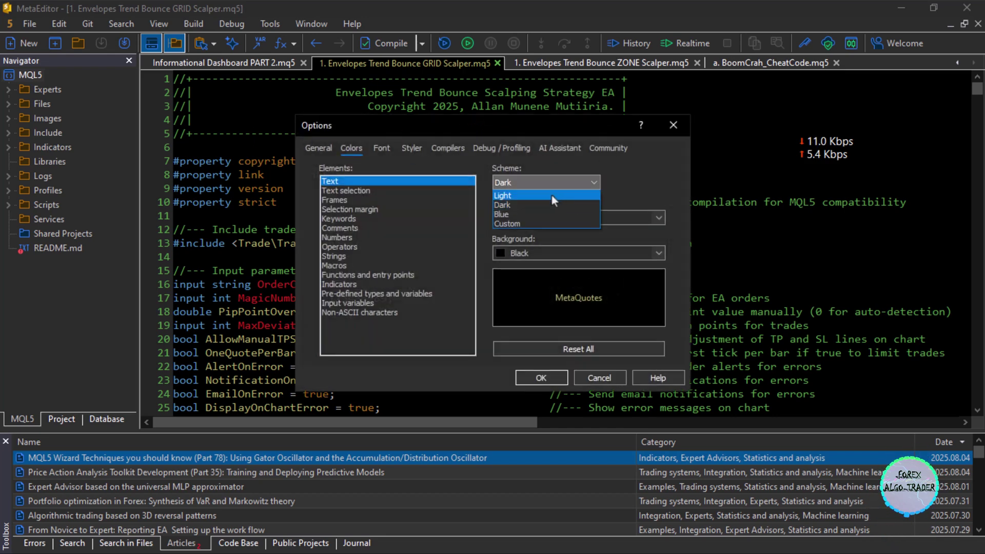
click(551, 195)
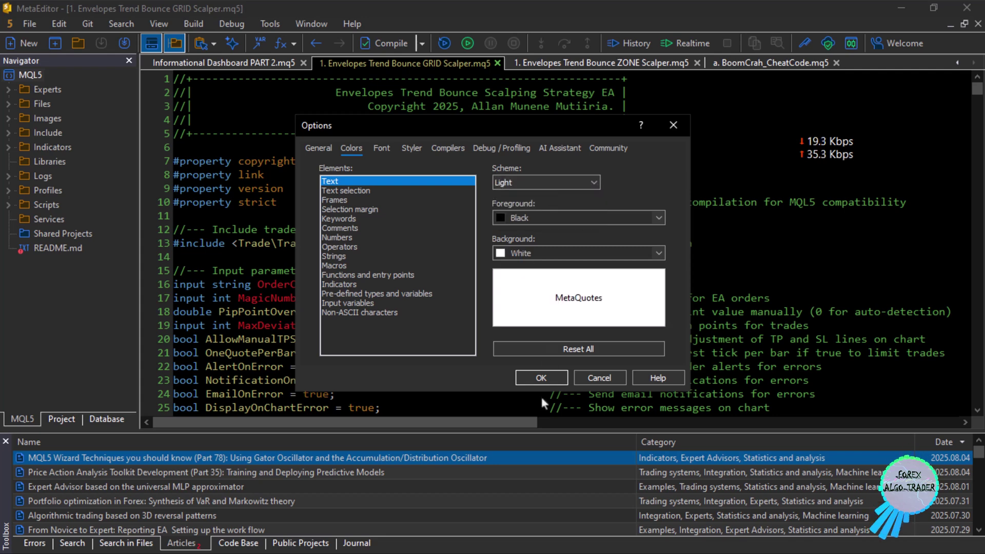
click(545, 377)
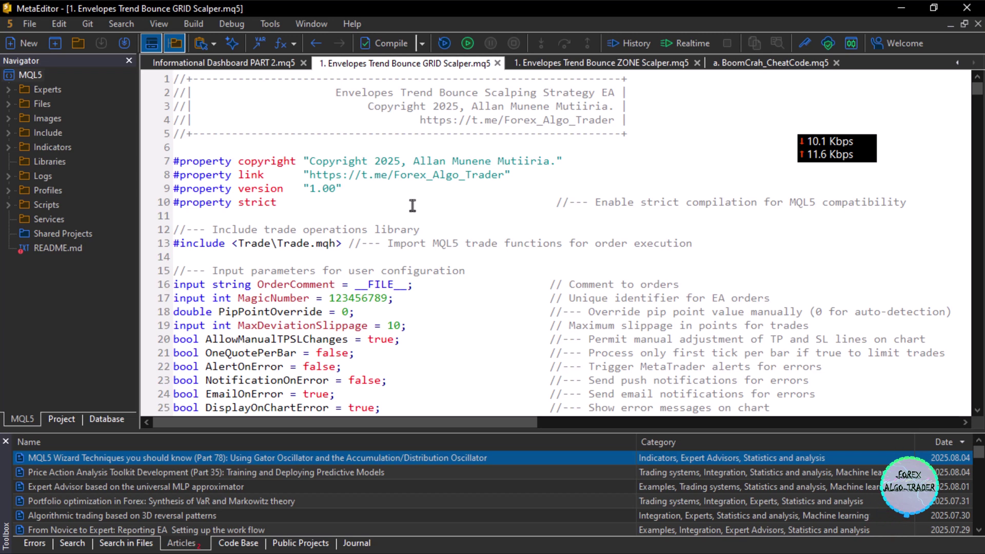
click(317, 176)
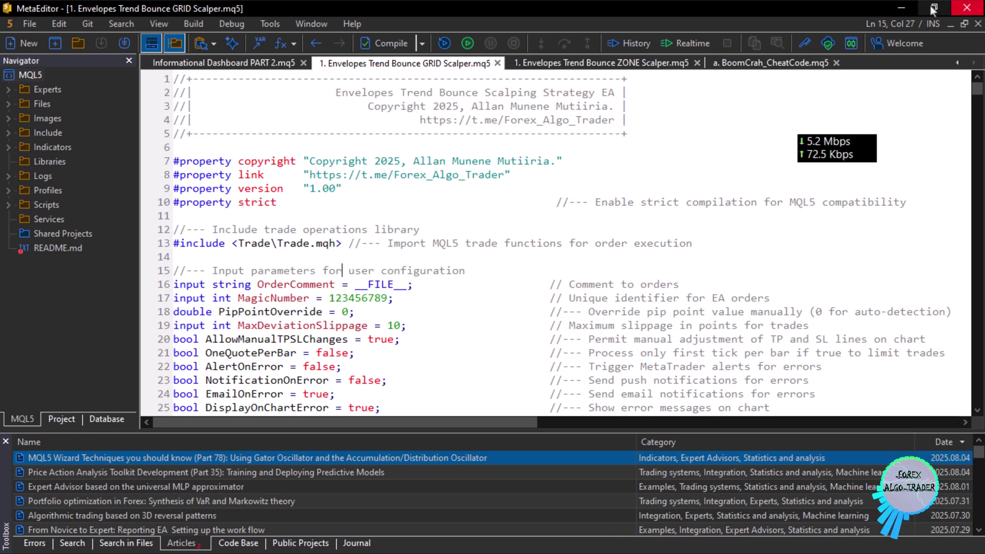
Step: Minimize MetaEditor and the Exness terminal, and launch the MetaTrader 5 Terminal from the desktop
click(901, 9)
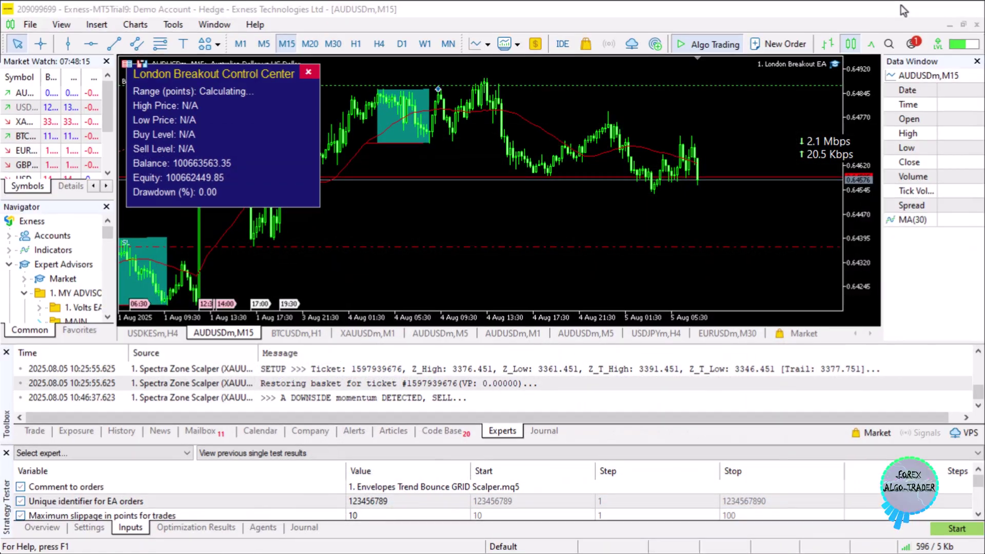
click(903, 10)
click(901, 9)
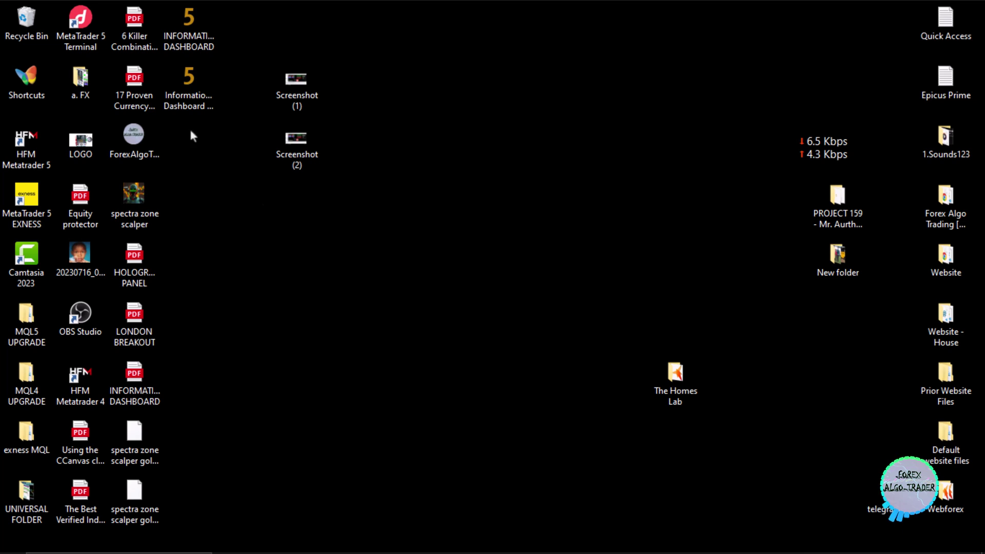
click(94, 29)
double_click(93, 29)
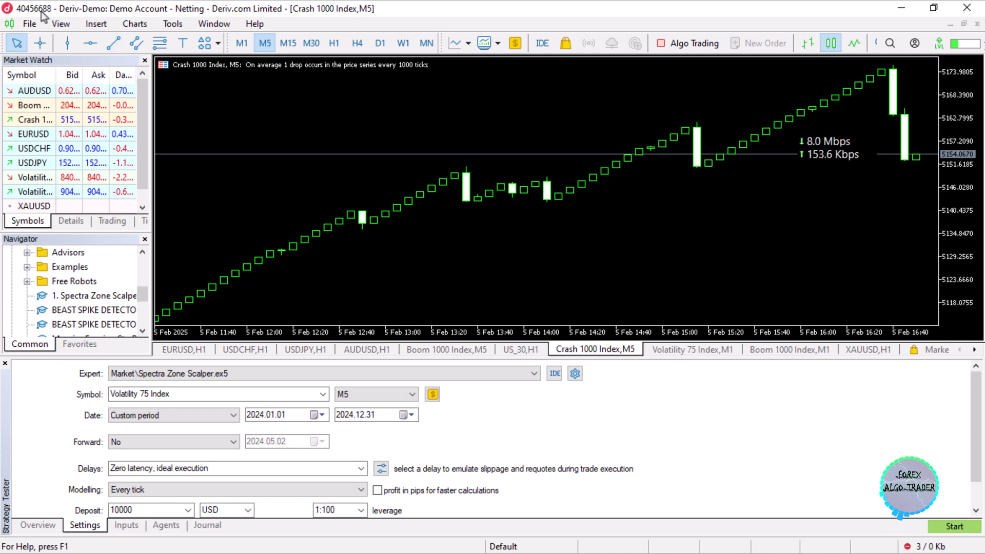
Step: Check the Deriv terminal's view options for a color theme setting
click(59, 24)
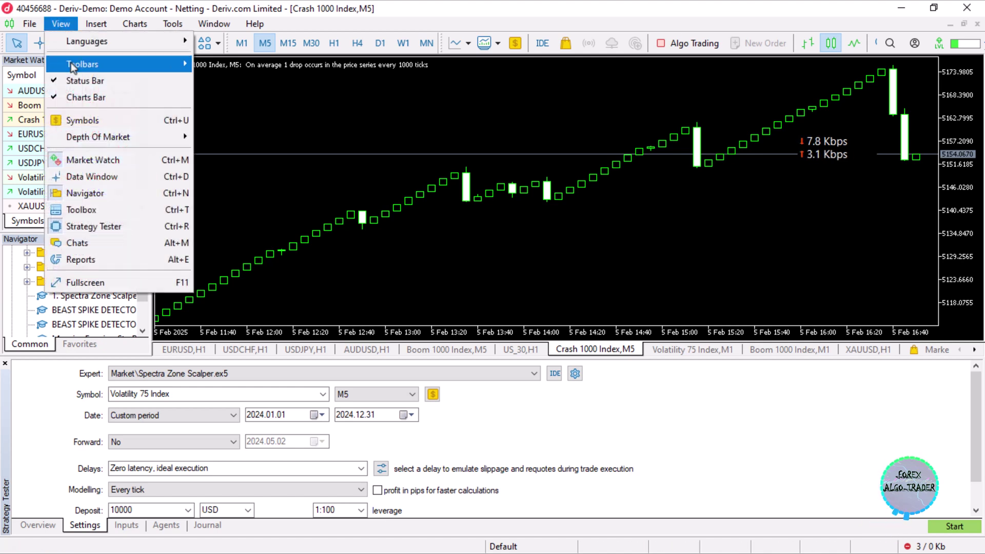
mouse_move(92, 24)
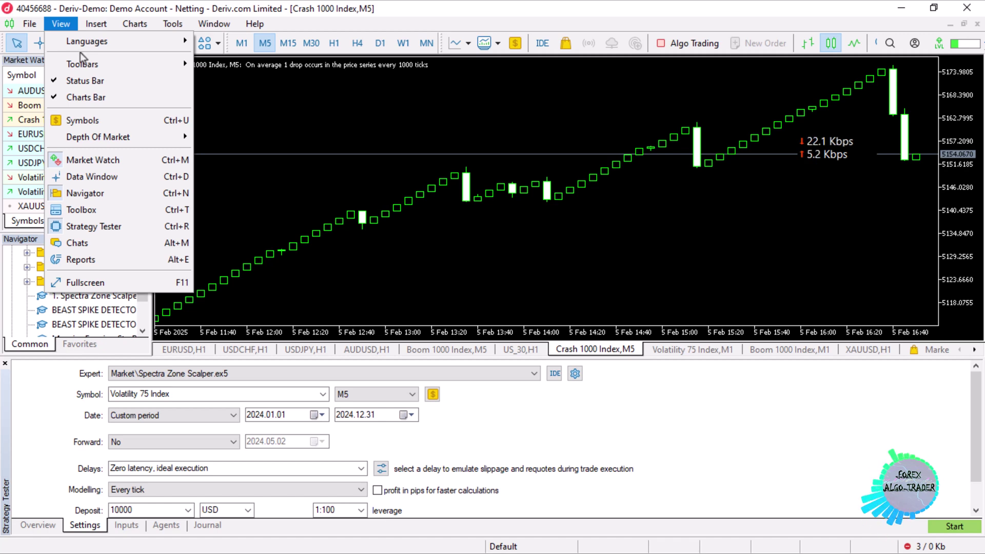
click(285, 122)
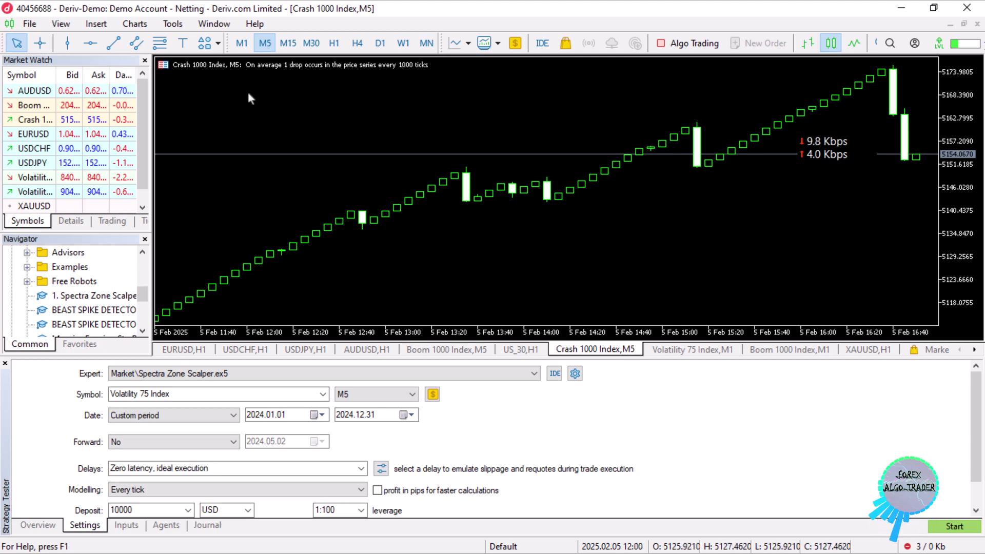
Step: Open MetaEditor from the Deriv terminal and check its view options for a color theme setting
click(543, 43)
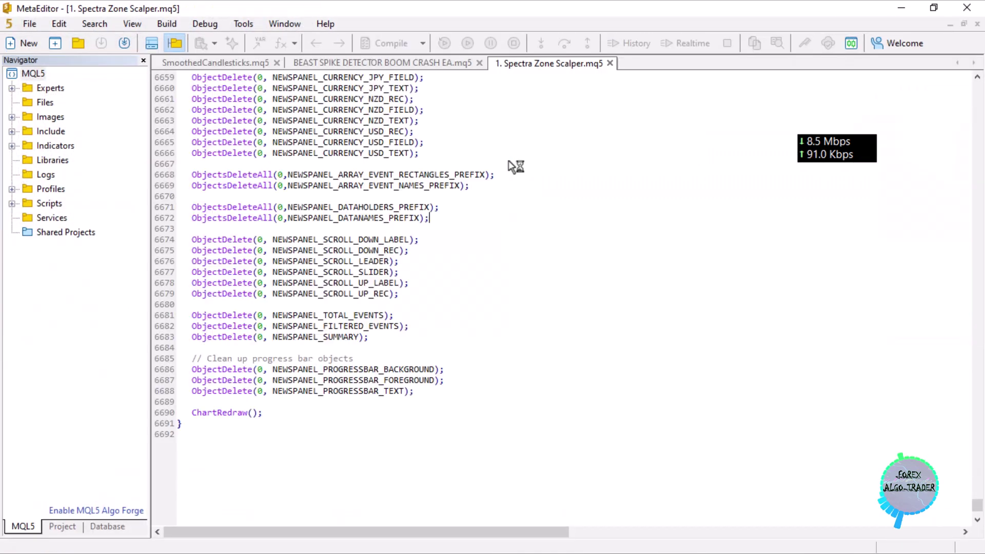
click(131, 24)
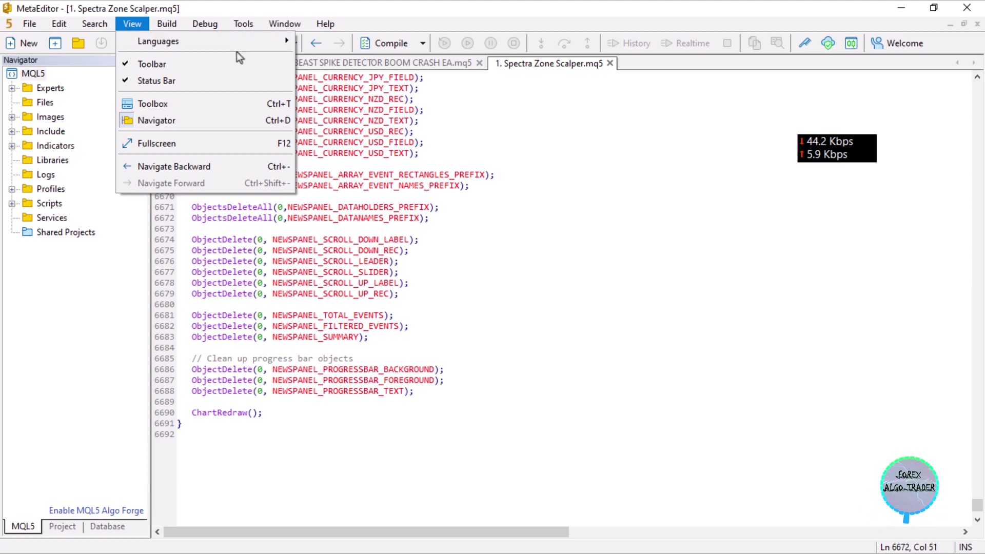
click(382, 119)
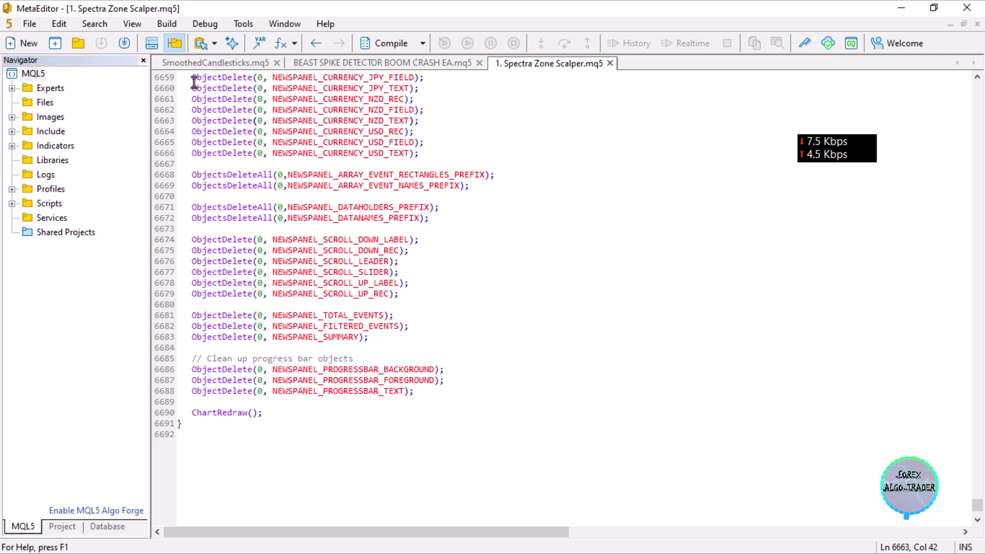
Step: Set the code color scheme to Dark in the MetaEditor options for the Spectra Zone Scalper code
click(131, 24)
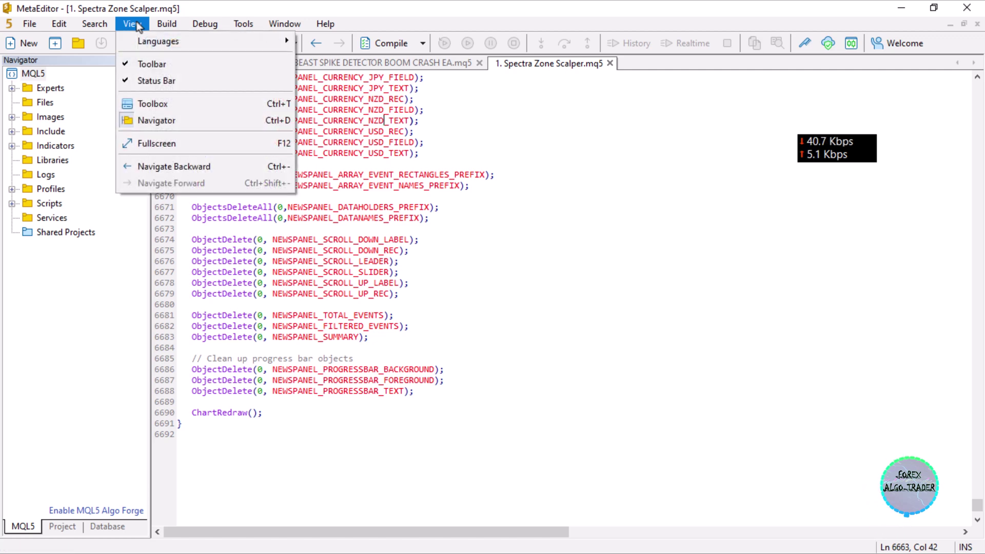
mouse_move(237, 24)
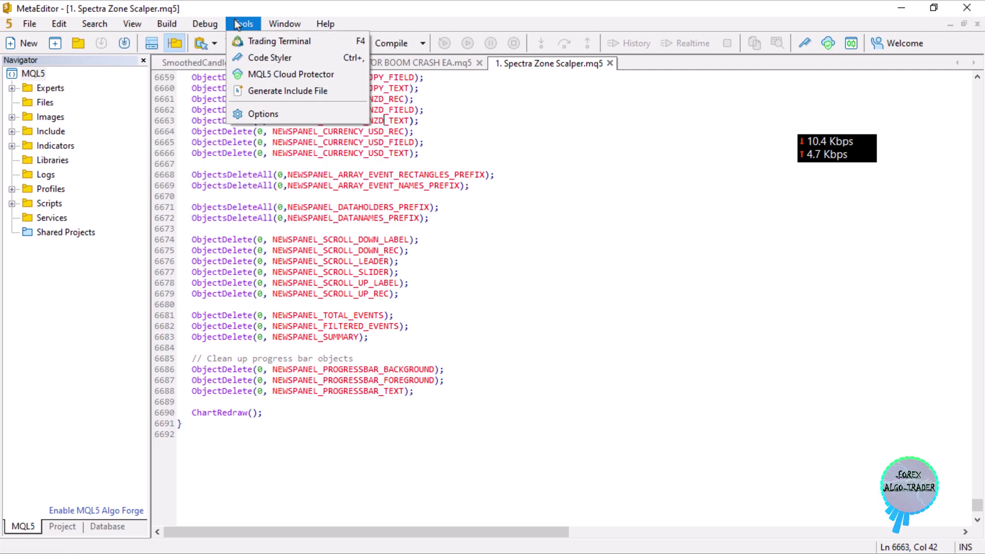
click(297, 113)
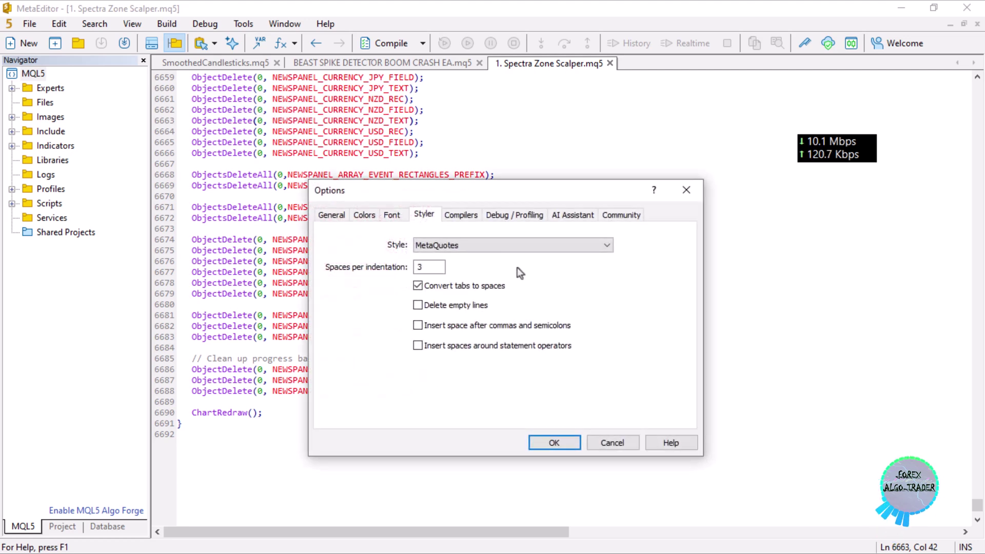
click(374, 219)
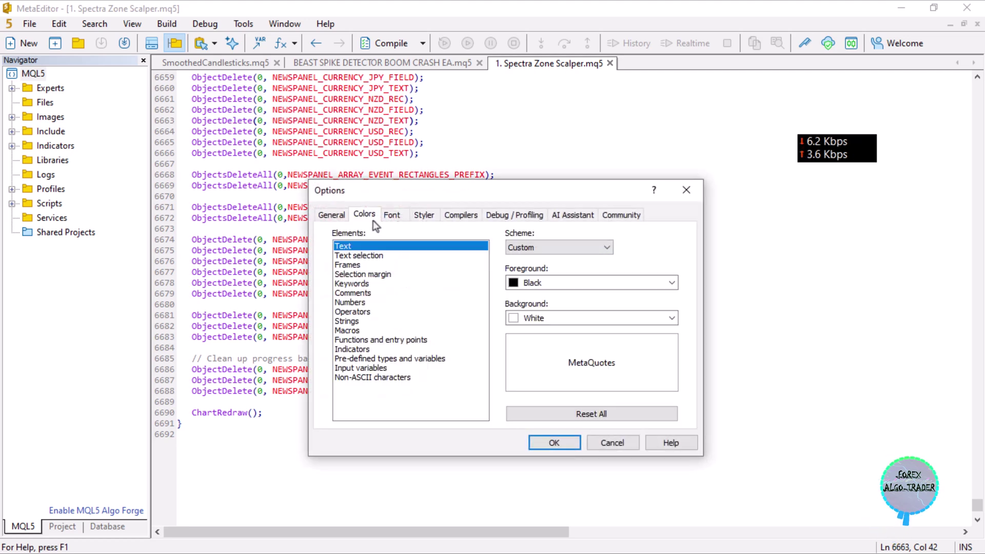
click(562, 248)
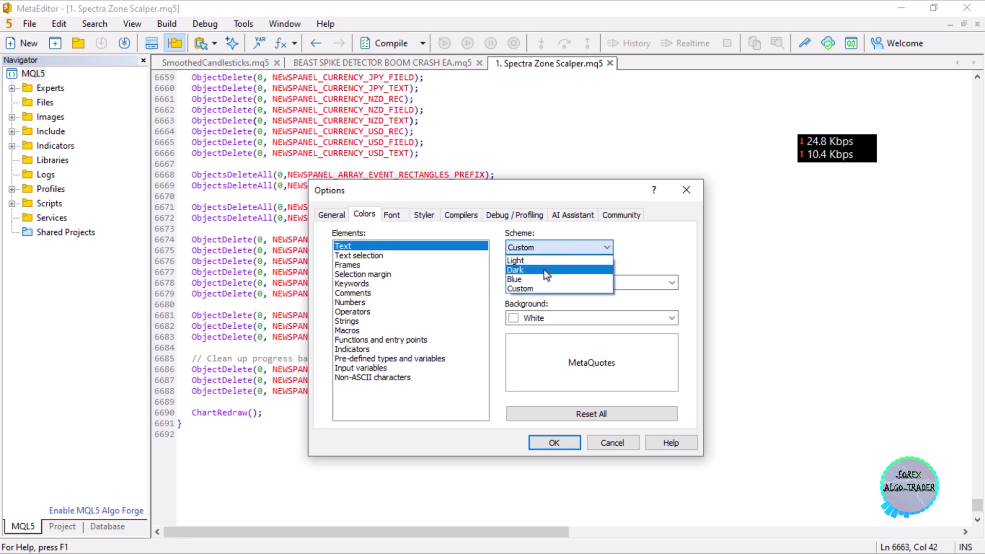
click(544, 269)
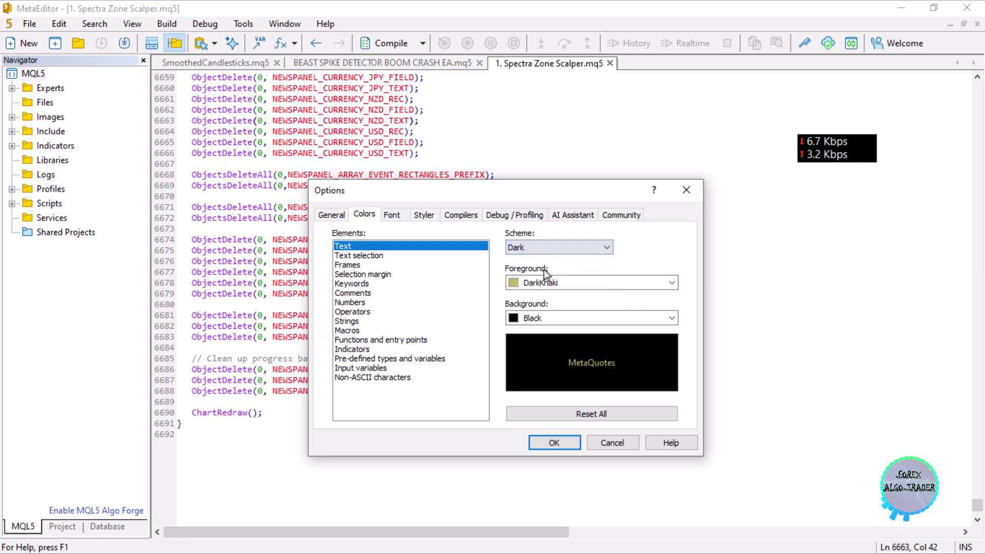
click(556, 445)
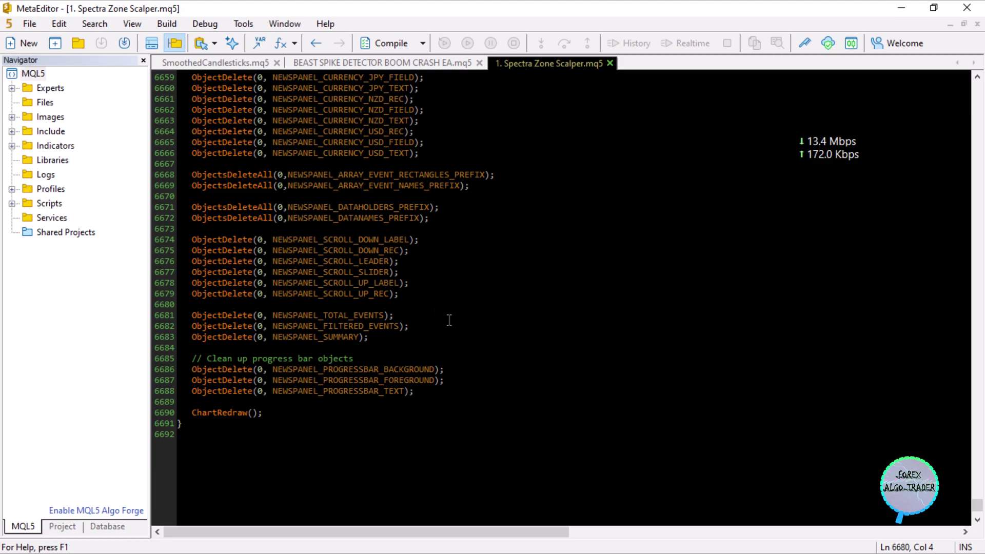
Step: Switch to the MetaEditor window with the GRID Scalper code and set its color theme to Light
key(super)
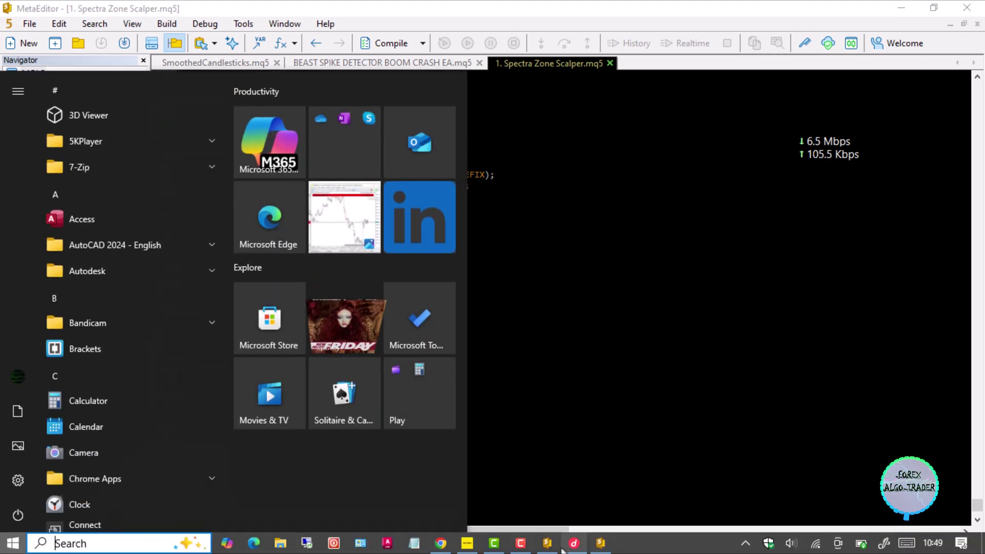
click(546, 544)
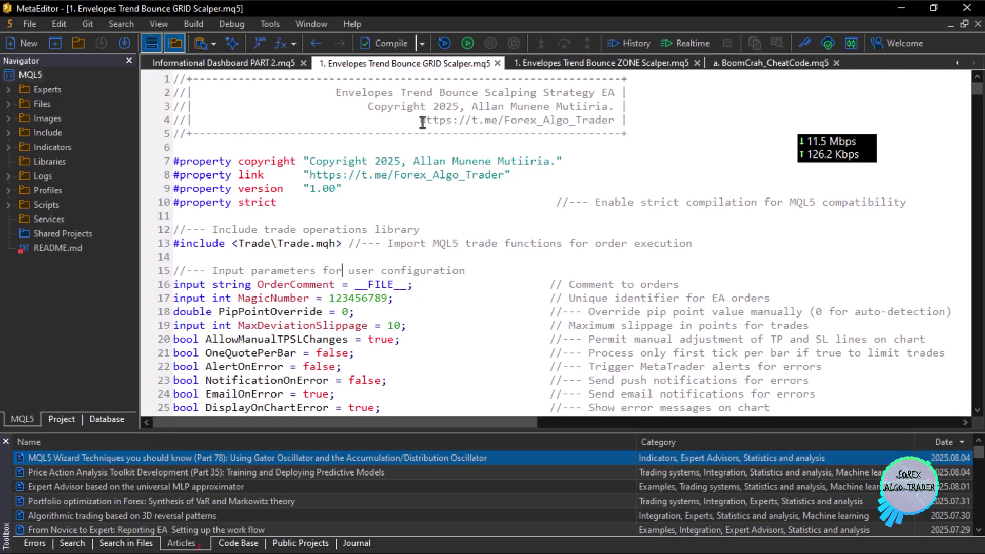
click(153, 22)
mouse_move(244, 59)
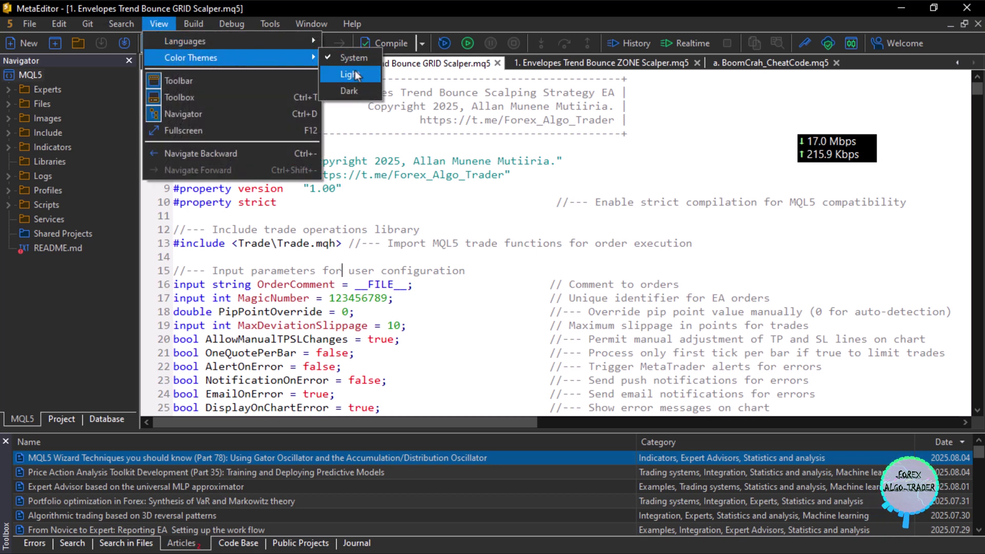
click(354, 73)
click(440, 162)
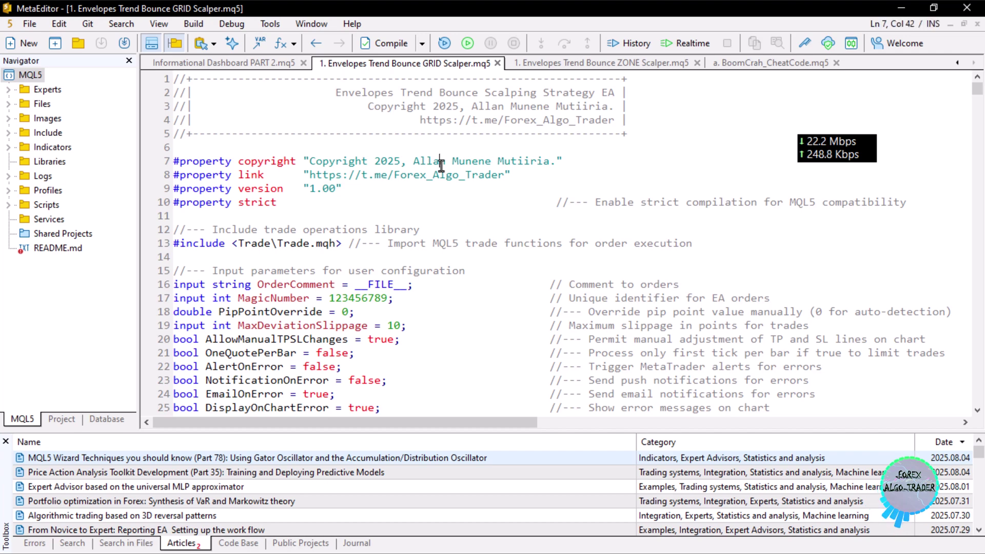
Step: Switch to the Exness terminal and review its available color themes without changing the selection
click(851, 44)
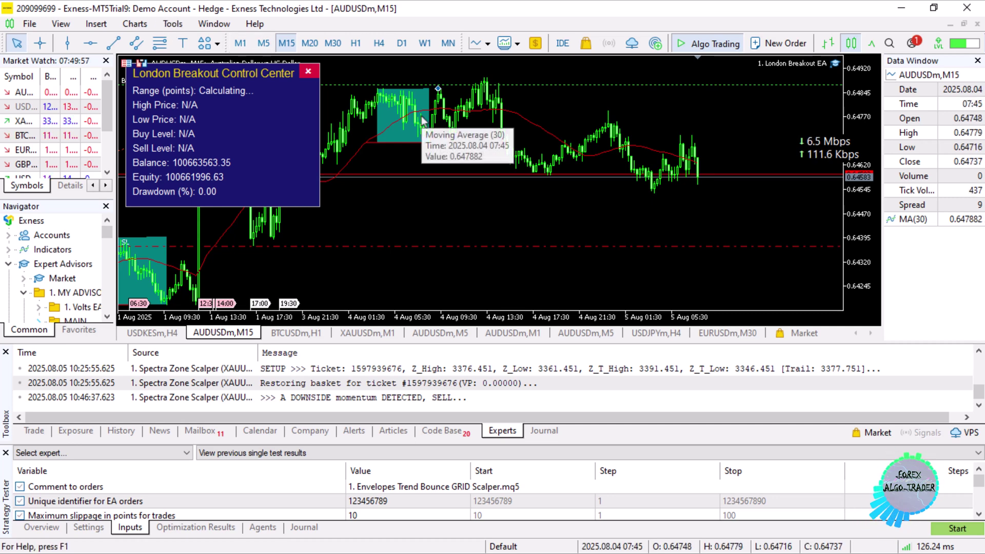
click(60, 25)
mouse_move(121, 60)
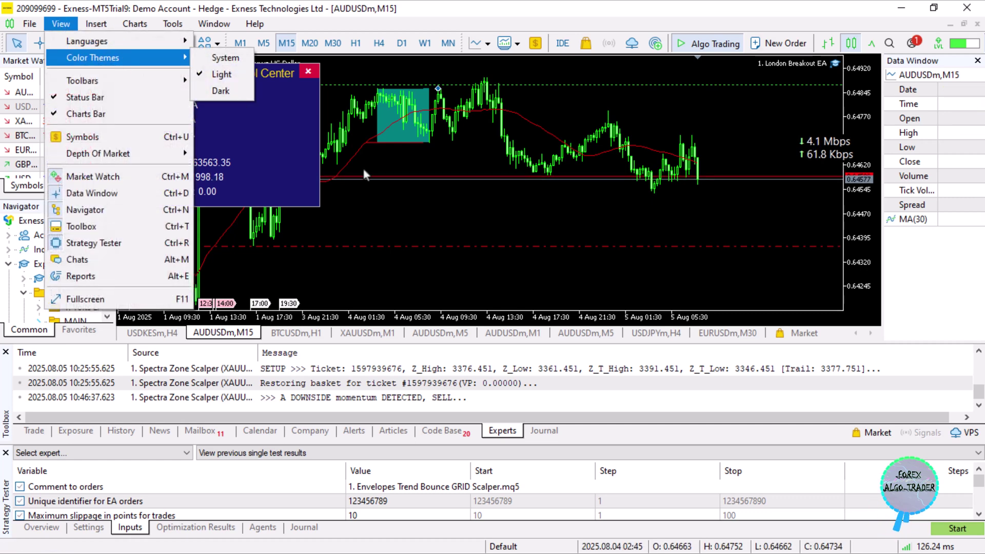
click(473, 234)
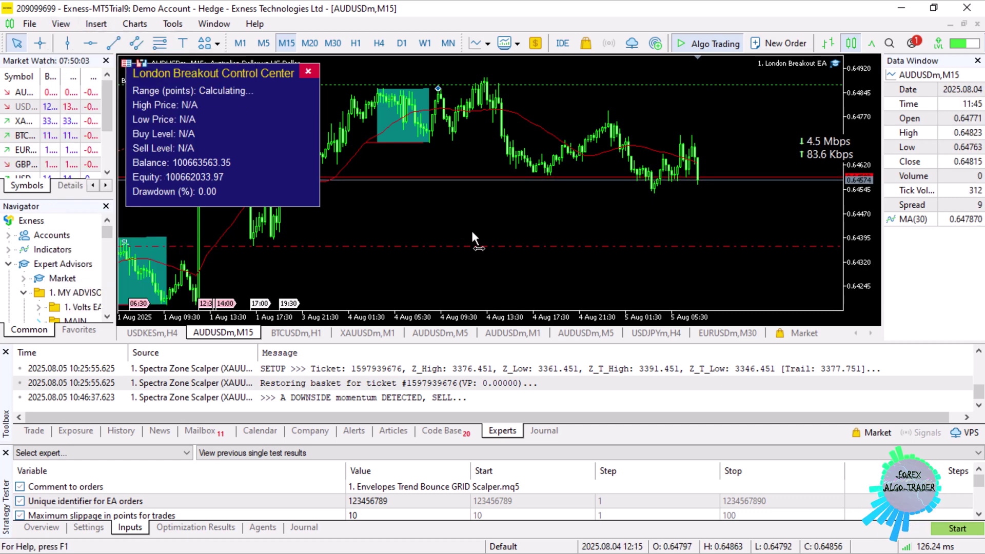